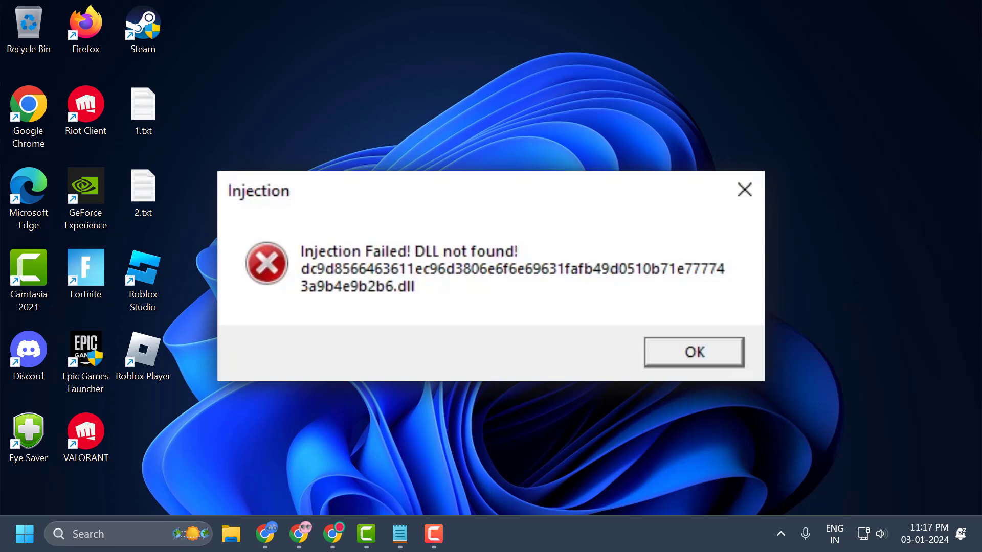
Dismiss the 'Injection Failed! DLL not found!' error dialog.
key(Return)
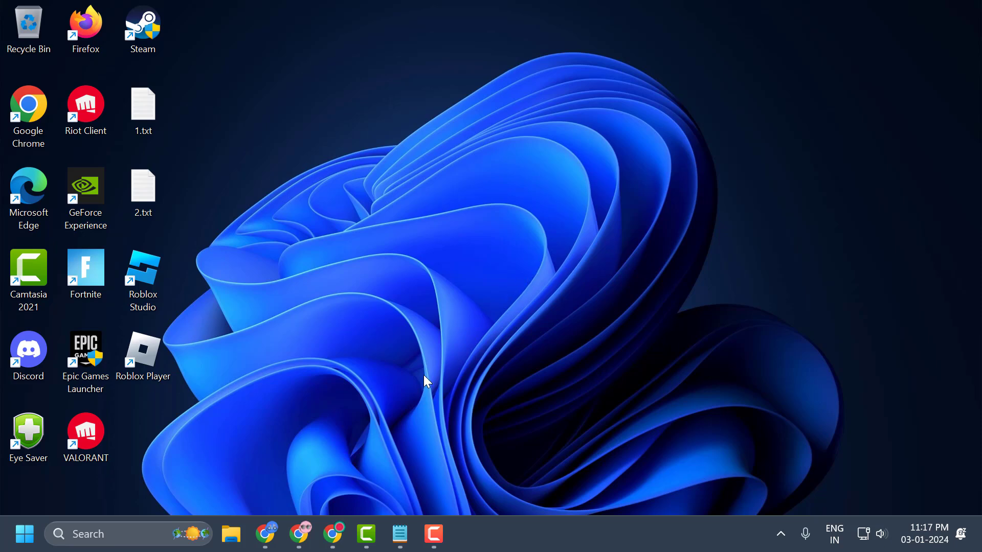
Download the RobloxUWP-2.592.586.0 Msixbundle from the GitHub release assets and open it.
click(333, 534)
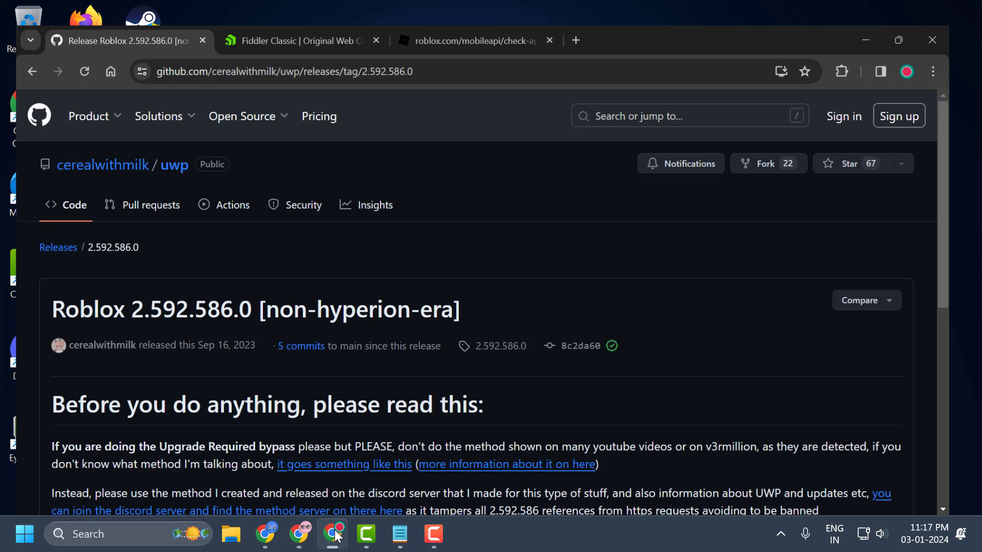
scroll(245, 203, down, 7)
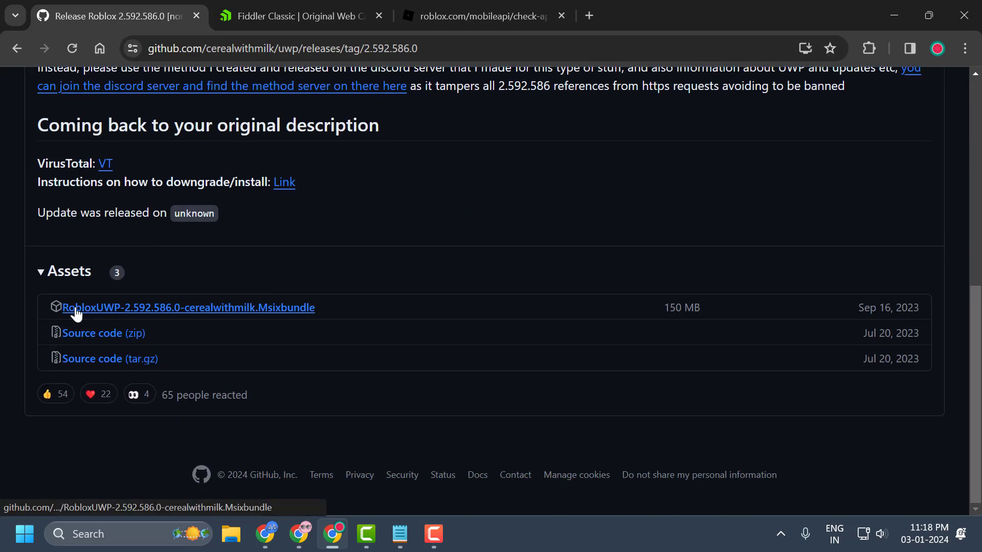
click(150, 309)
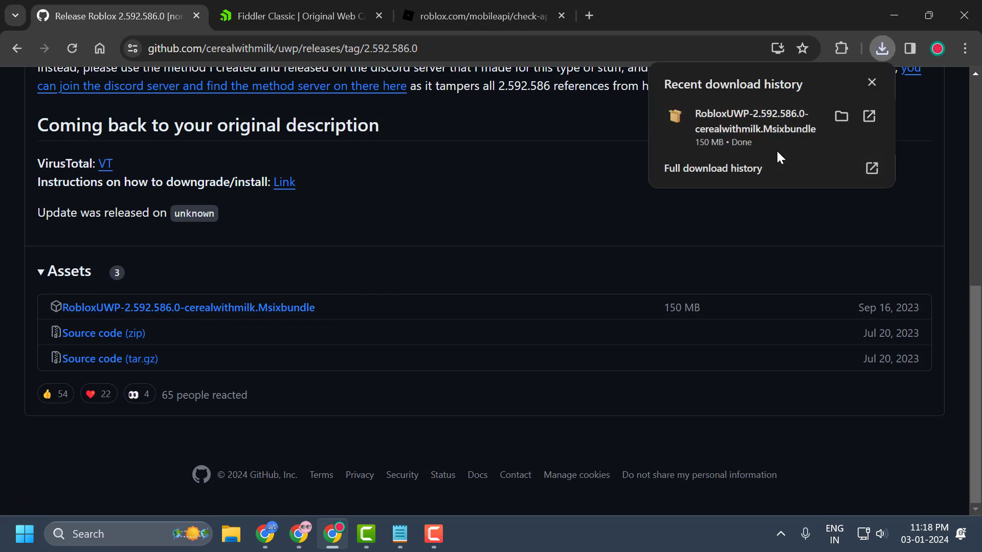
click(754, 136)
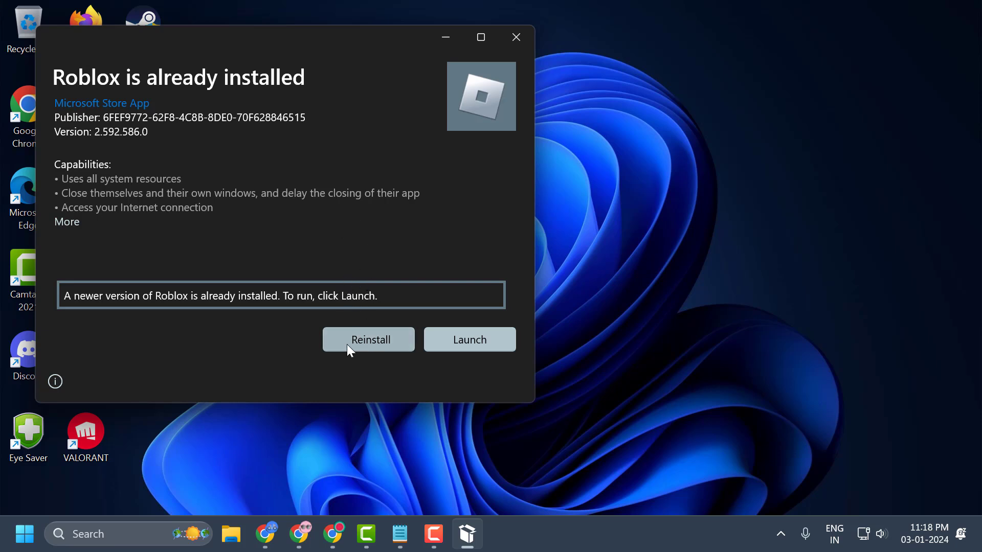
Reinstall Roblox 2.592.586.0 over the newer 2.605.660.0, confirming the older-version prompt.
drag(340, 72, 547, 85)
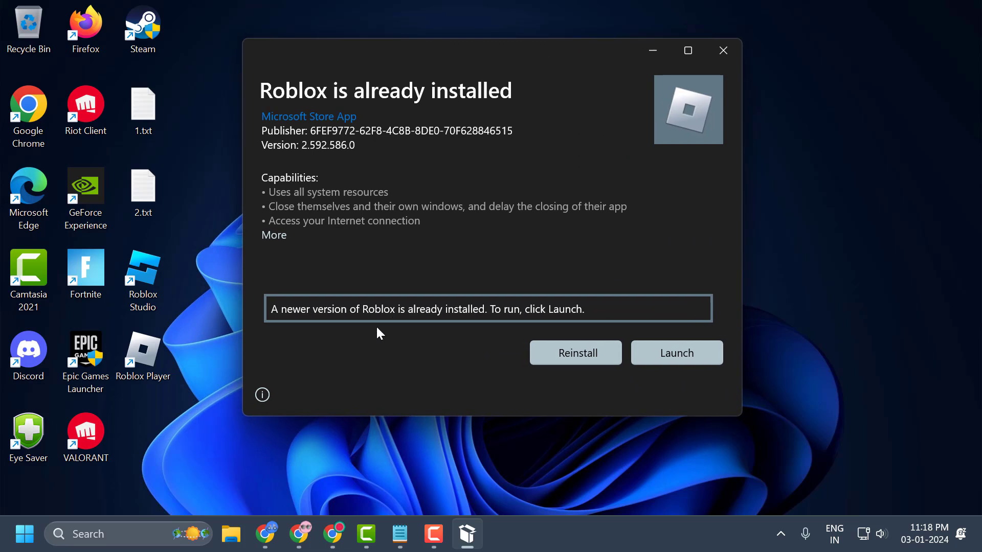
click(559, 361)
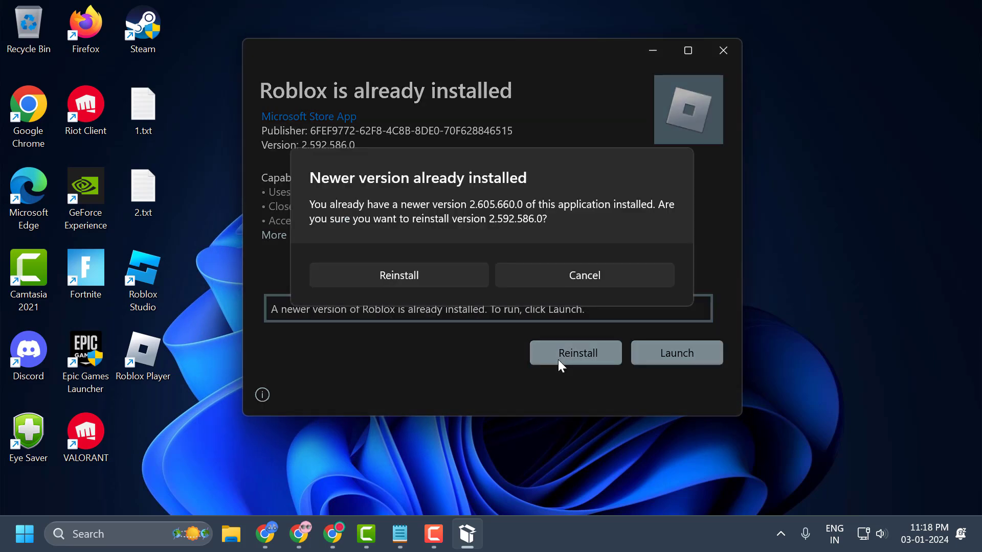
click(457, 282)
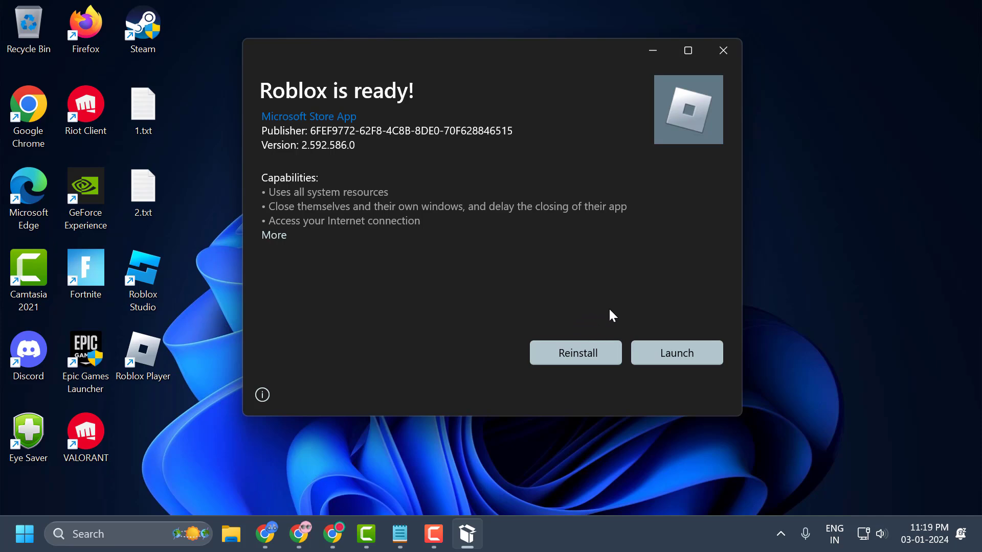
Hide the Roblox installer and open the Fiddler Classic Try For Free download page in Chrome.
click(650, 56)
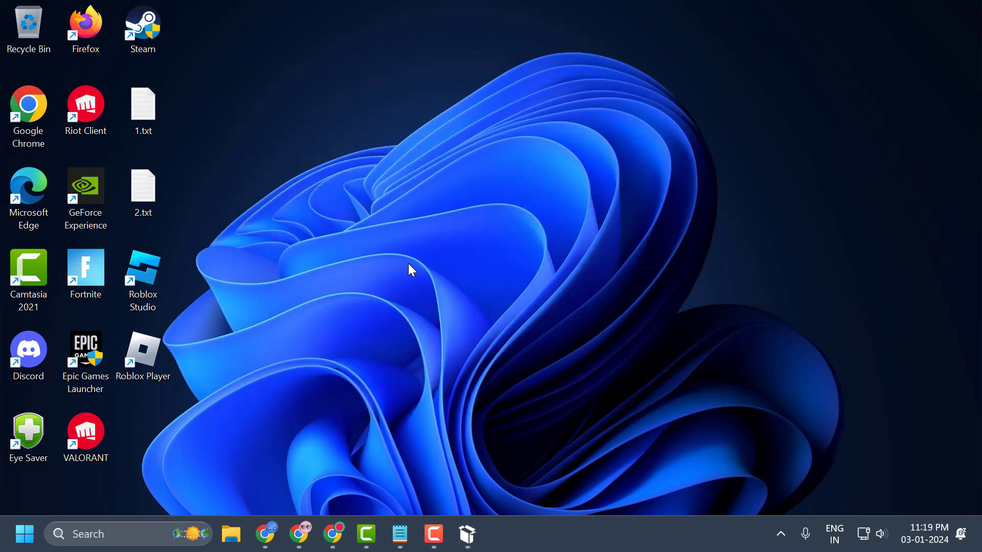
click(467, 534)
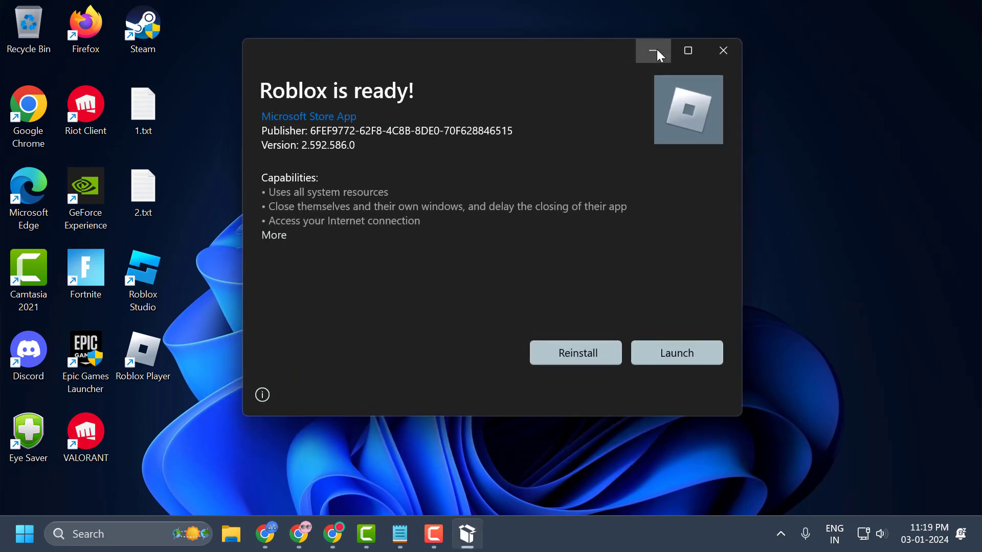
click(657, 49)
click(335, 534)
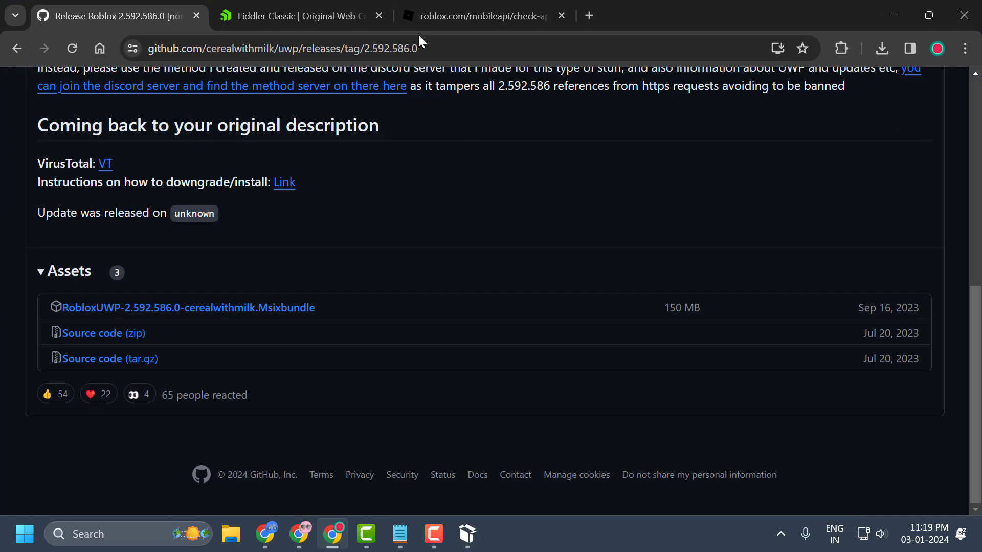
click(250, 23)
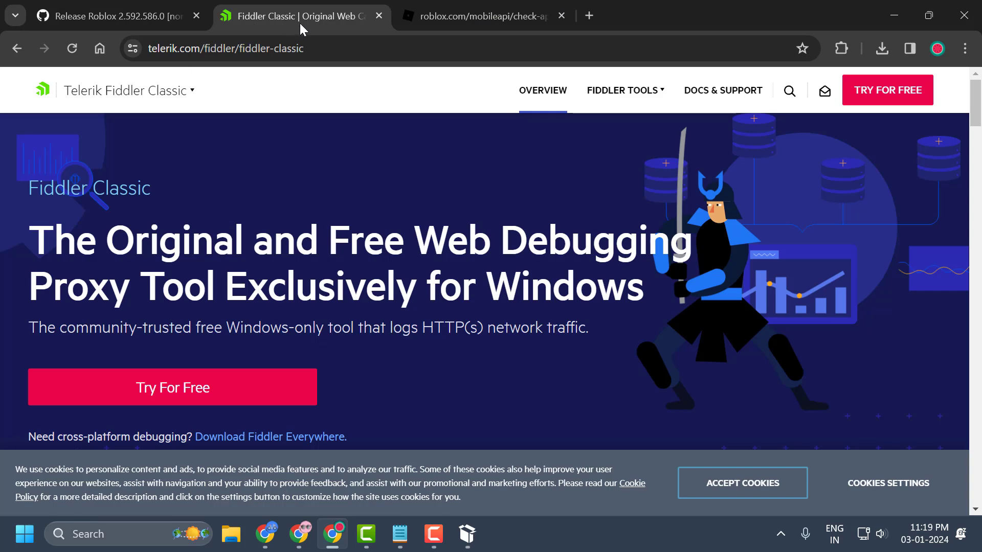
click(171, 393)
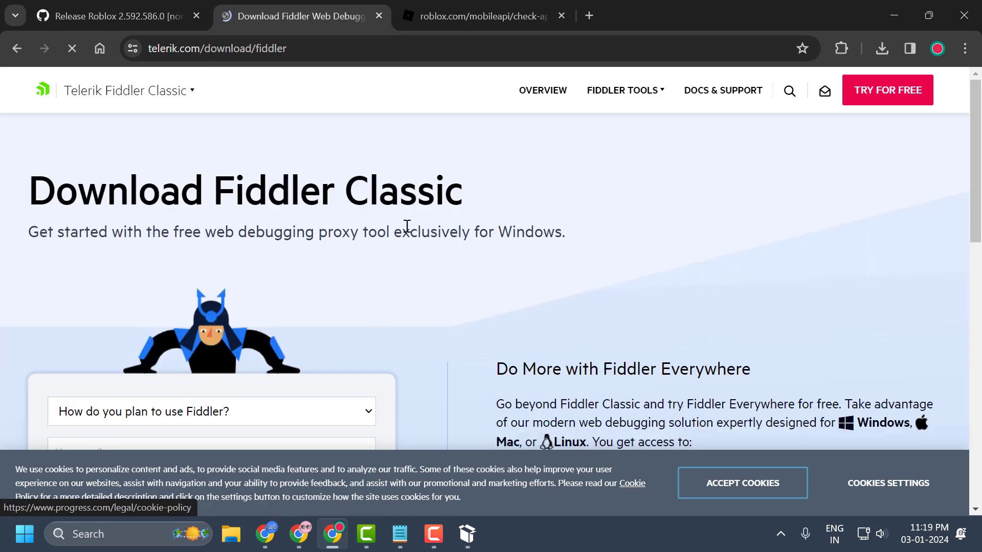
scroll(388, 255, down, 3)
Fill the download form with Gaming use, your e-mail and India, then download FiddlerSetup.exe.
click(353, 266)
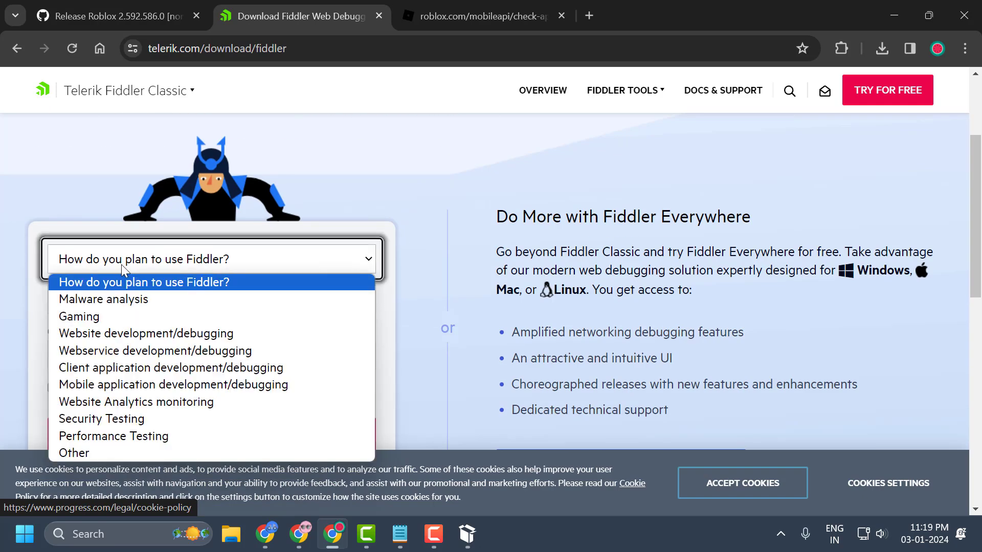
click(114, 316)
click(118, 307)
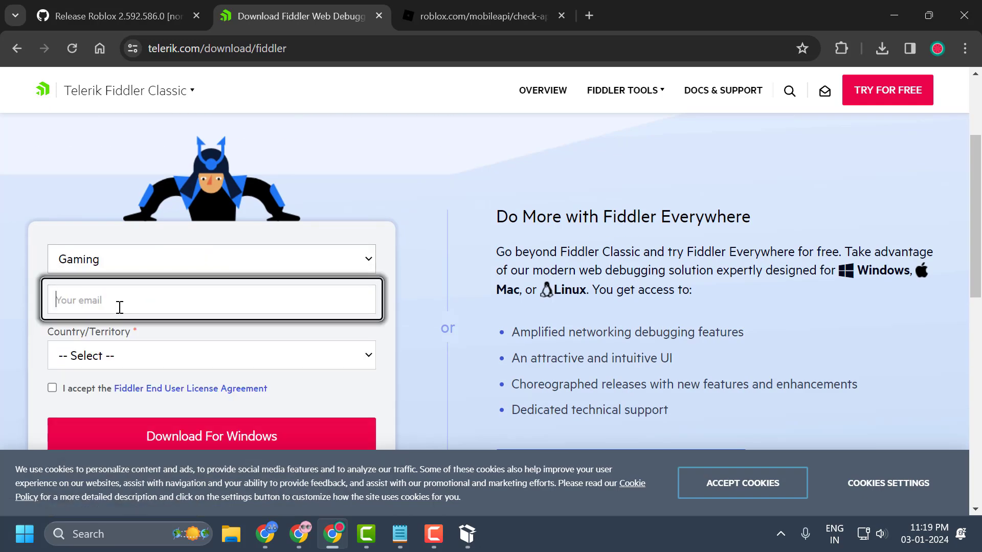
click(146, 358)
scroll(129, 184, down, 13)
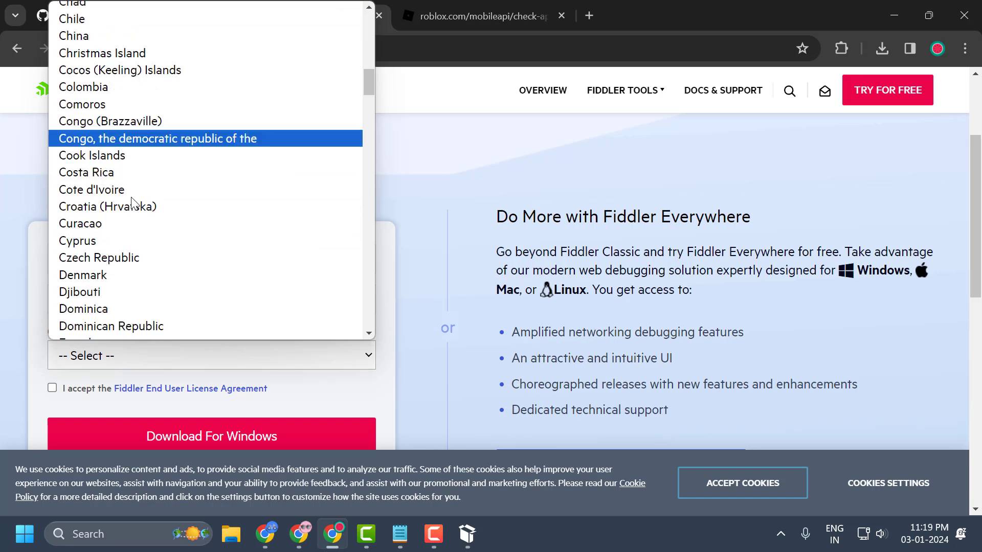
scroll(128, 207, down, 20)
scroll(125, 213, up, 11)
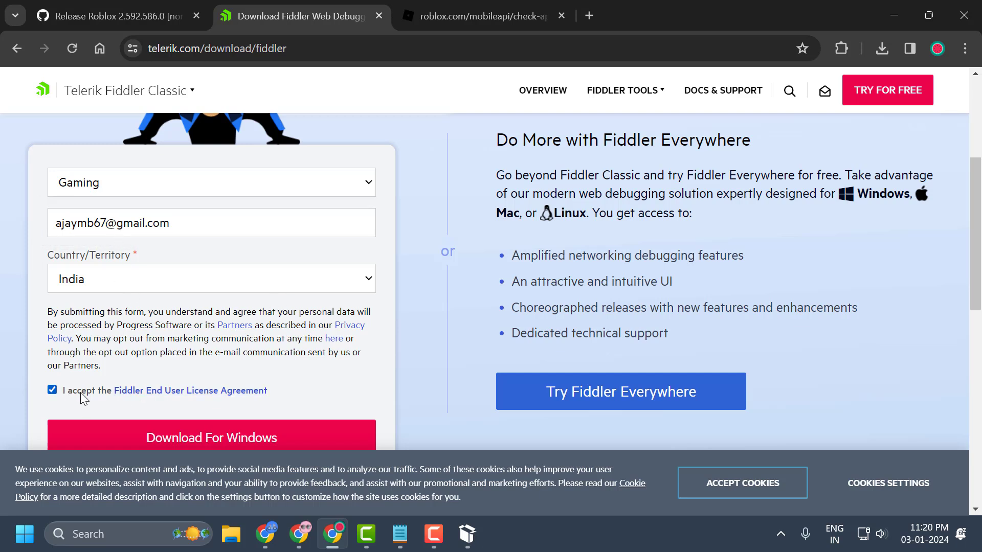
click(201, 439)
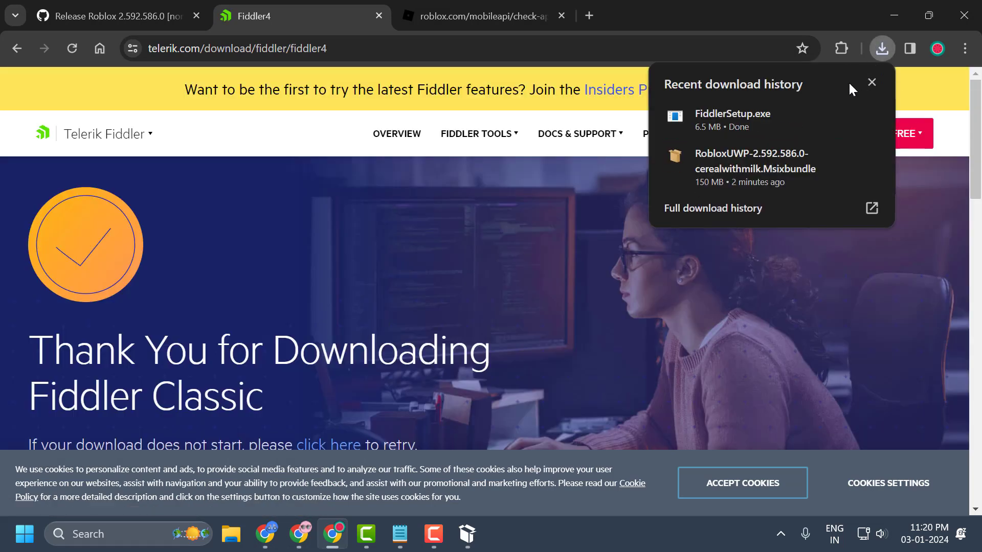
Run FiddlerSetup.exe, accept the licence and install Fiddler Classic into the default folder.
click(736, 120)
click(894, 15)
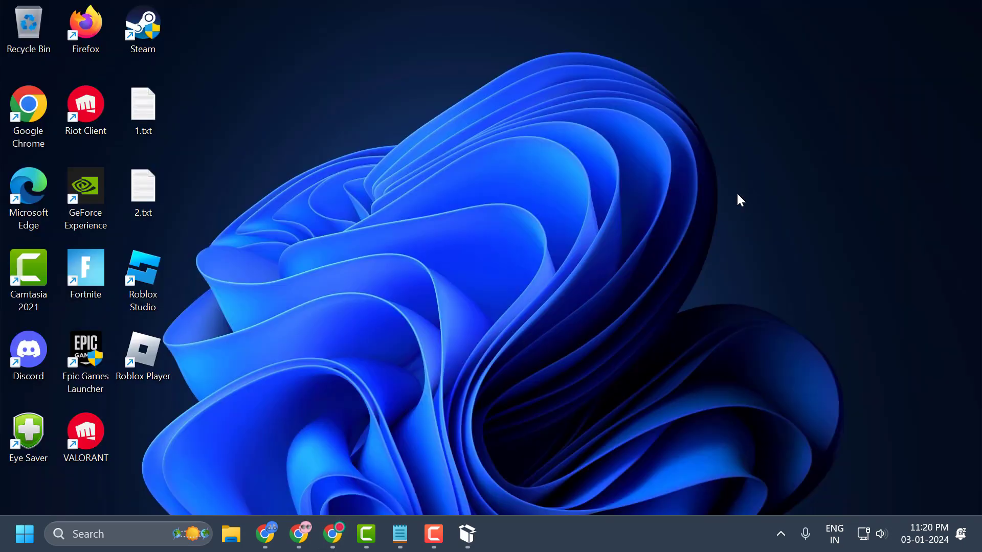
click(602, 349)
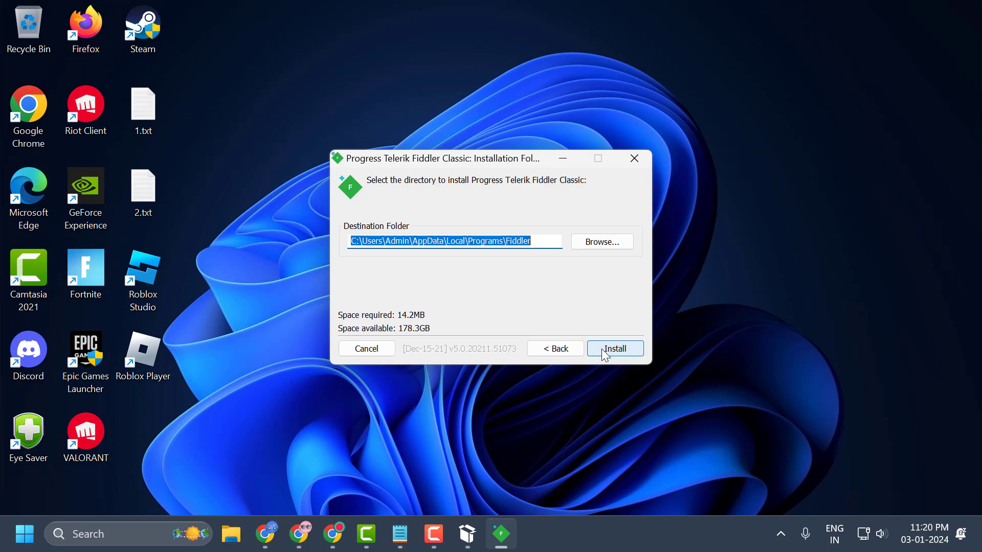
click(603, 349)
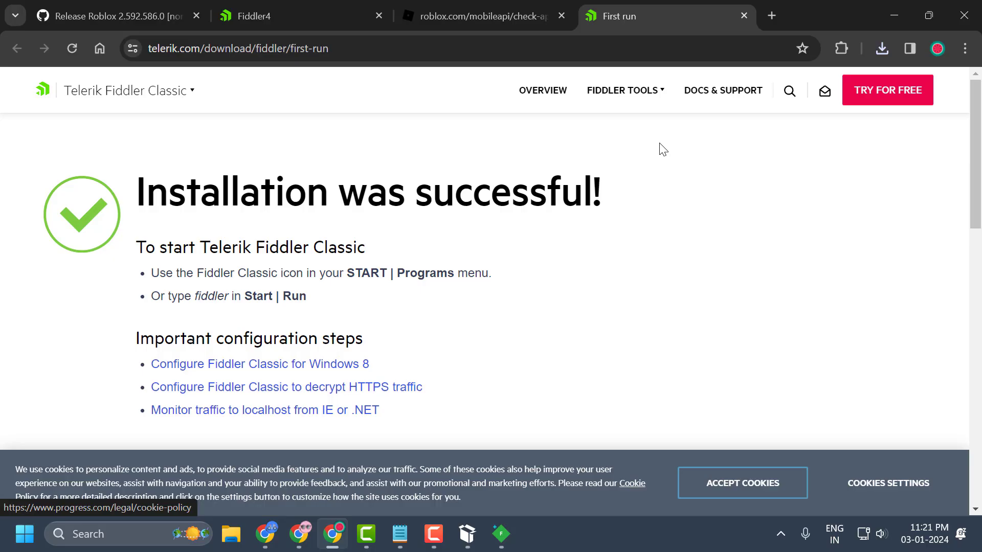
click(744, 16)
click(892, 17)
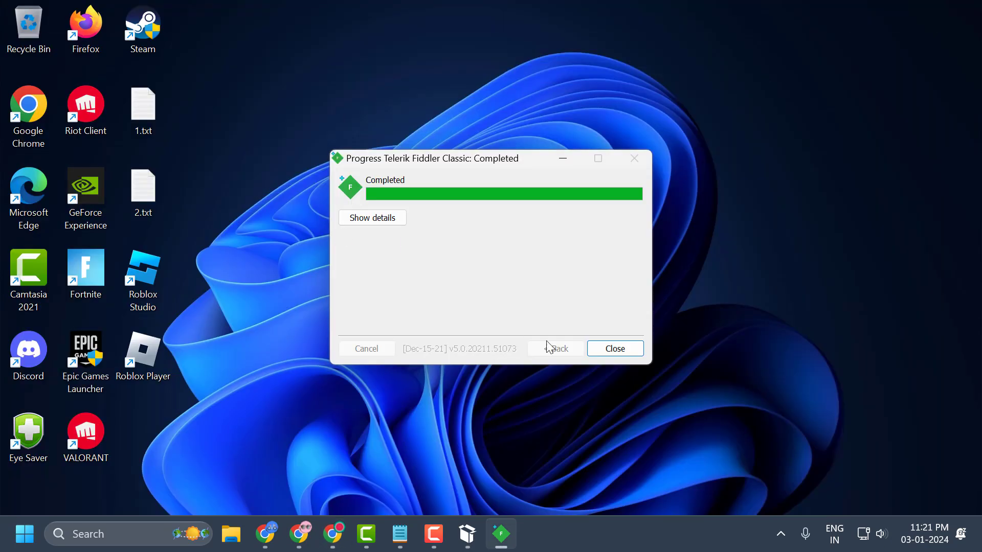
click(615, 350)
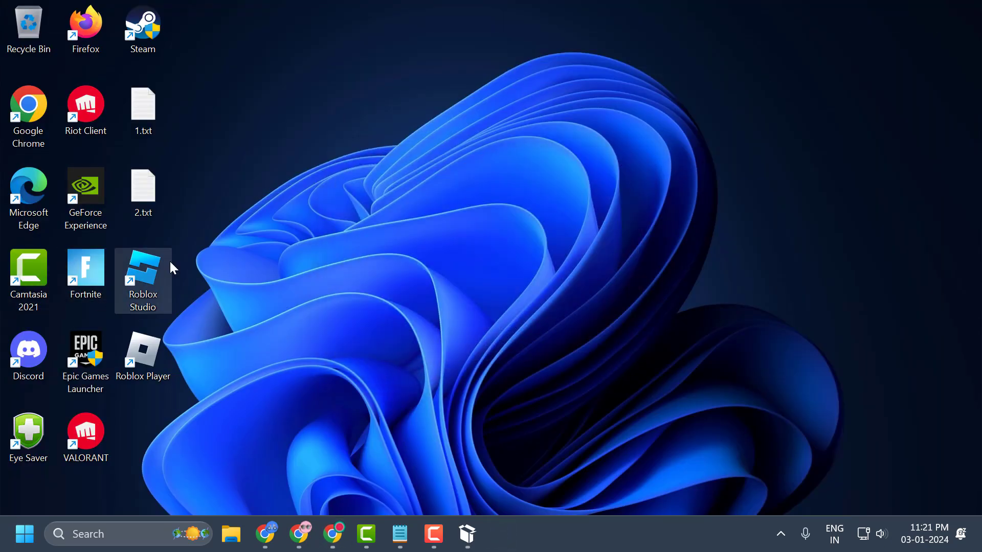
Launch Fiddler Classic from Windows search and cancel the AppContainer Configuration warning.
click(136, 529)
text(fidd)
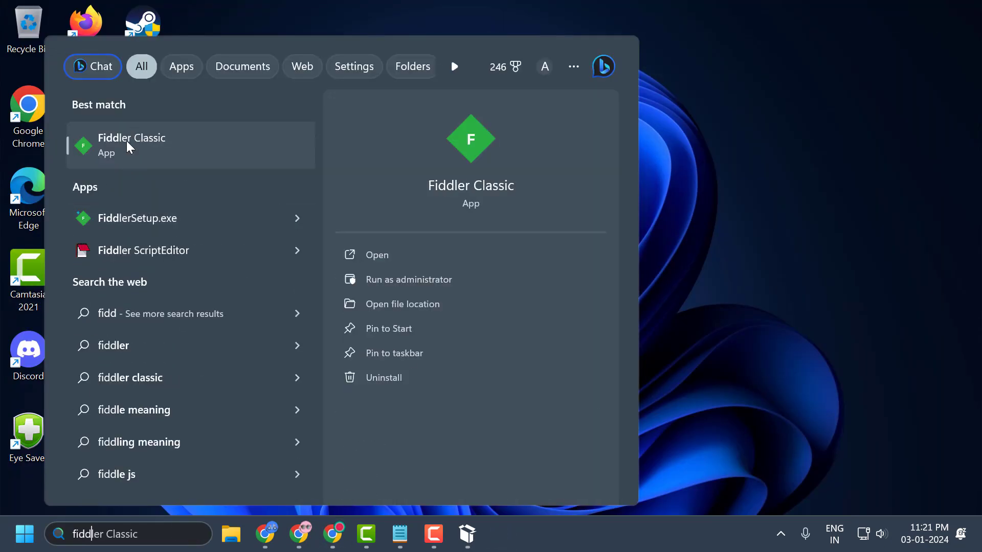
click(128, 146)
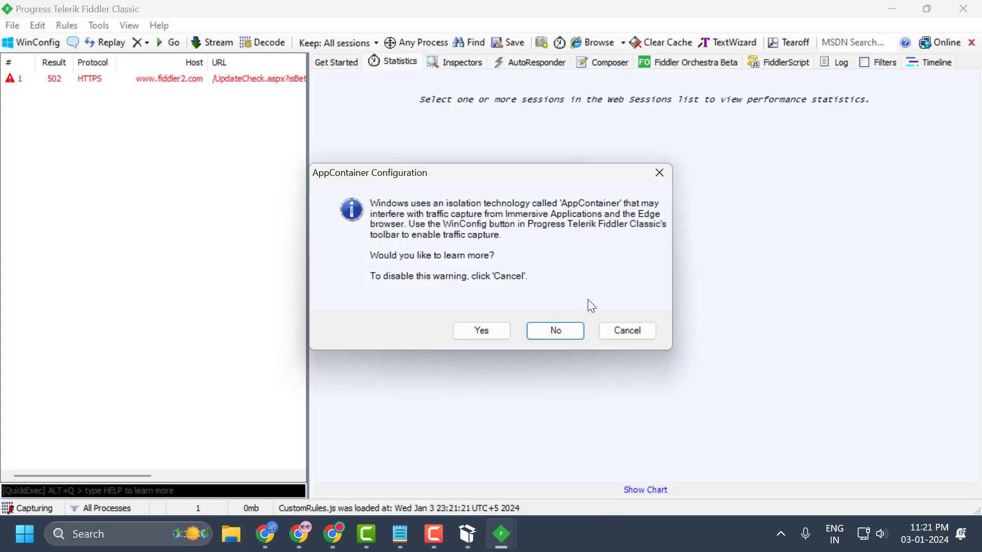
click(632, 333)
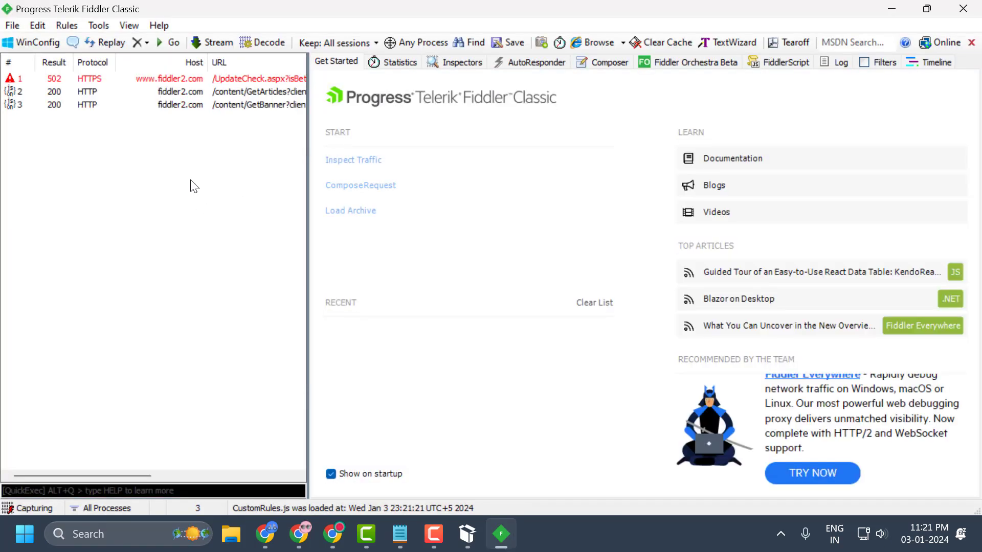
Enable Decrypt HTTPS traffic in Tools > Options > HTTPS and trust Fiddler's root certificate.
click(102, 30)
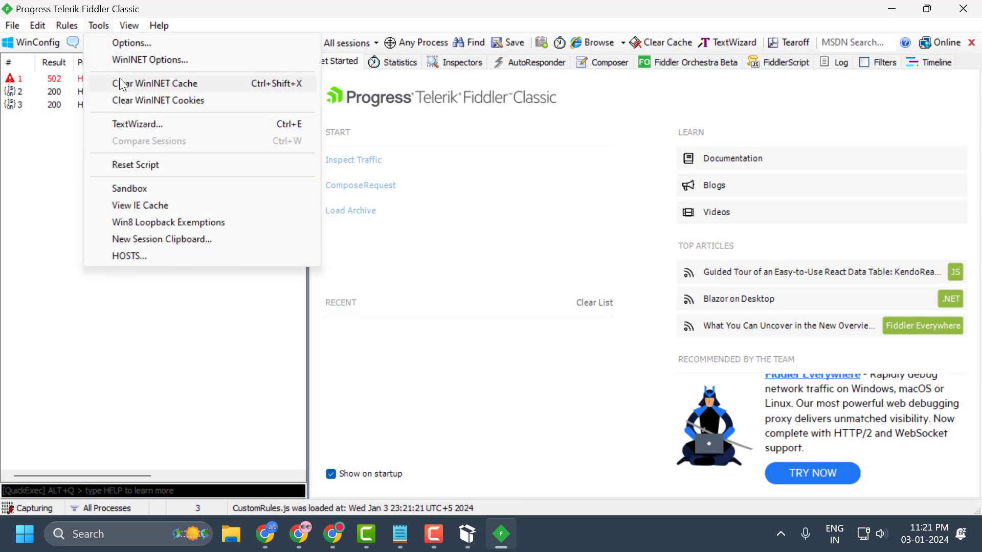
click(121, 42)
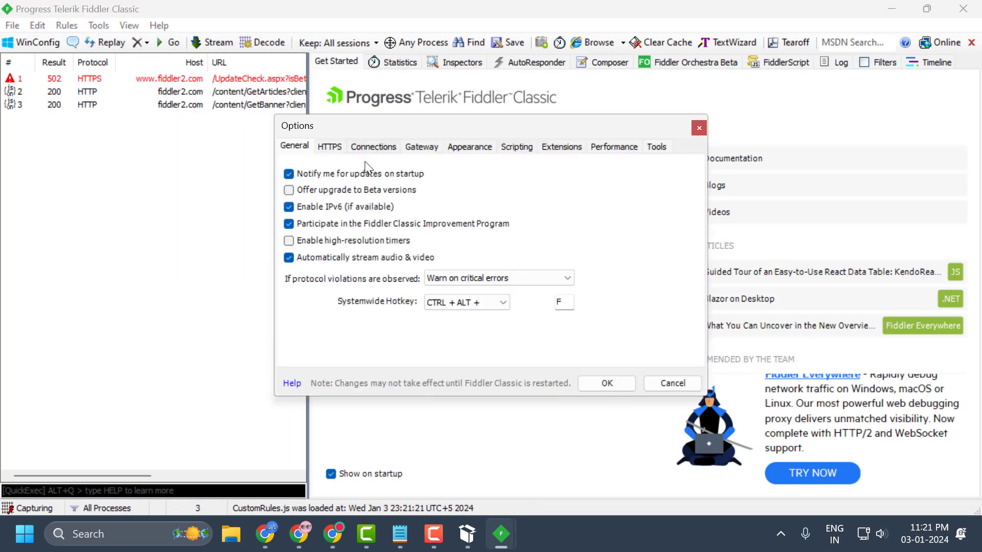
click(336, 150)
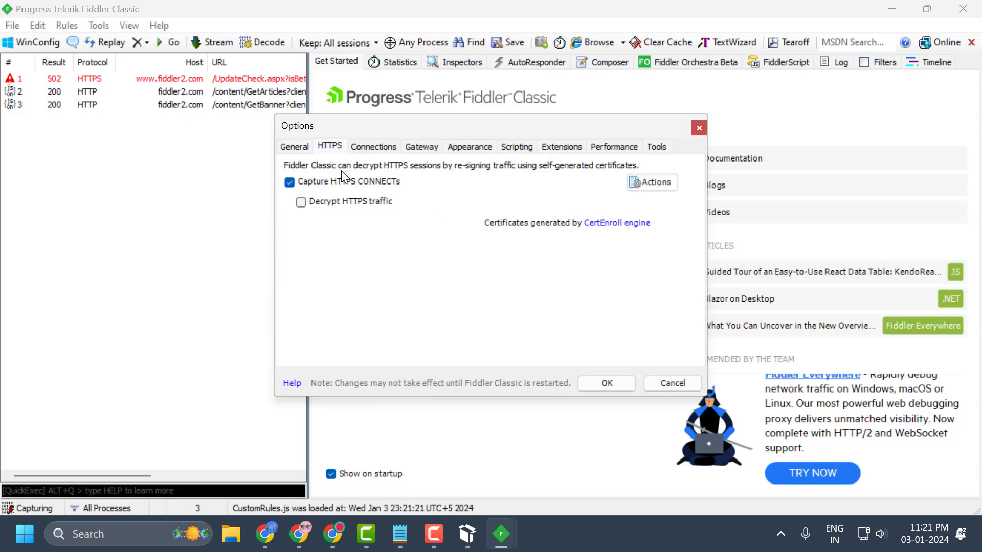
click(301, 202)
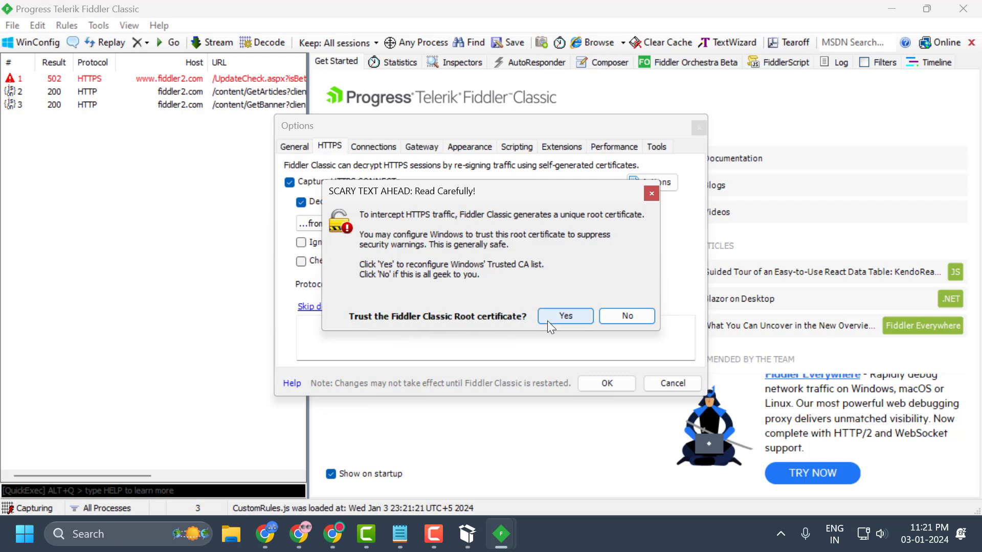
click(561, 317)
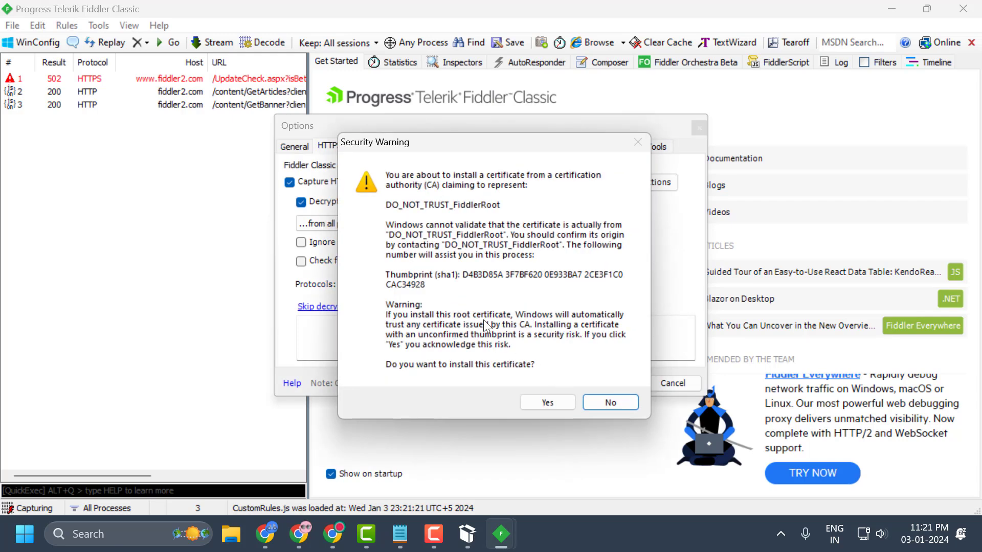
click(551, 409)
click(525, 332)
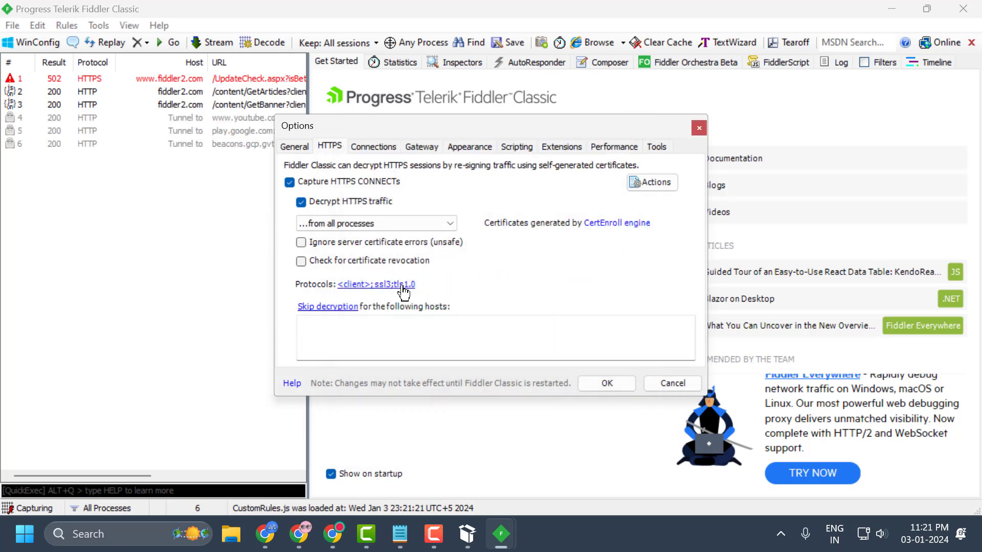
click(581, 306)
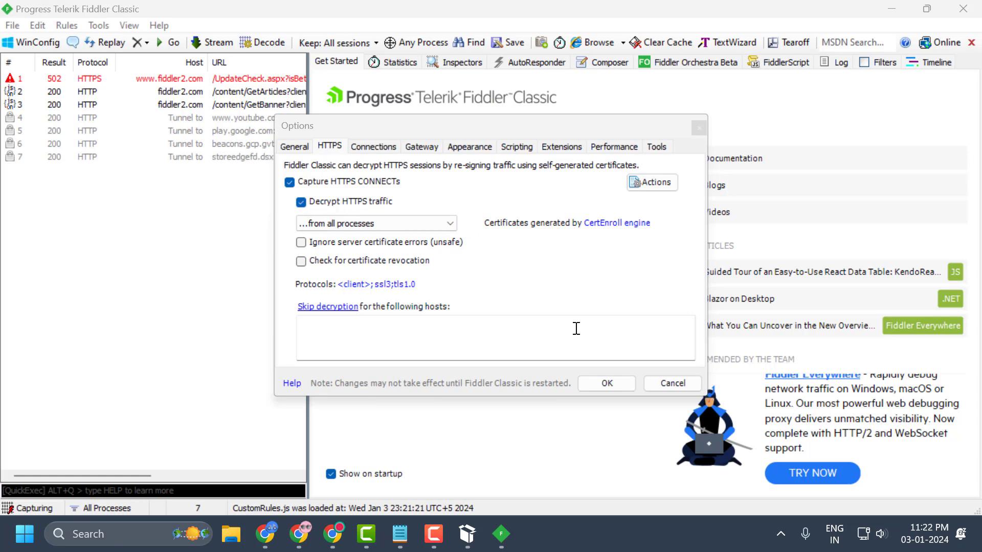
click(607, 385)
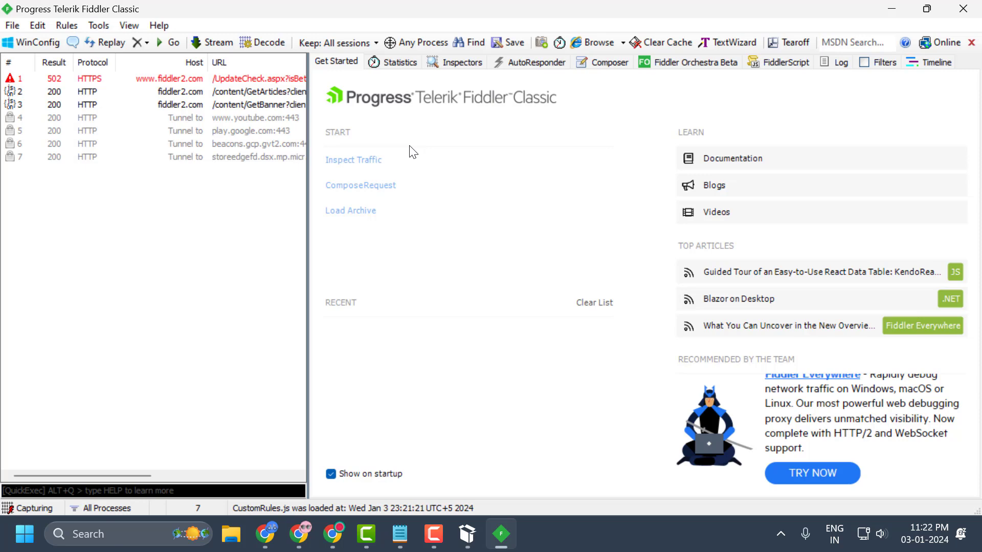
Tick Roblox in the WinConfig loopback exemption list, save the changes, and close the utility.
click(27, 42)
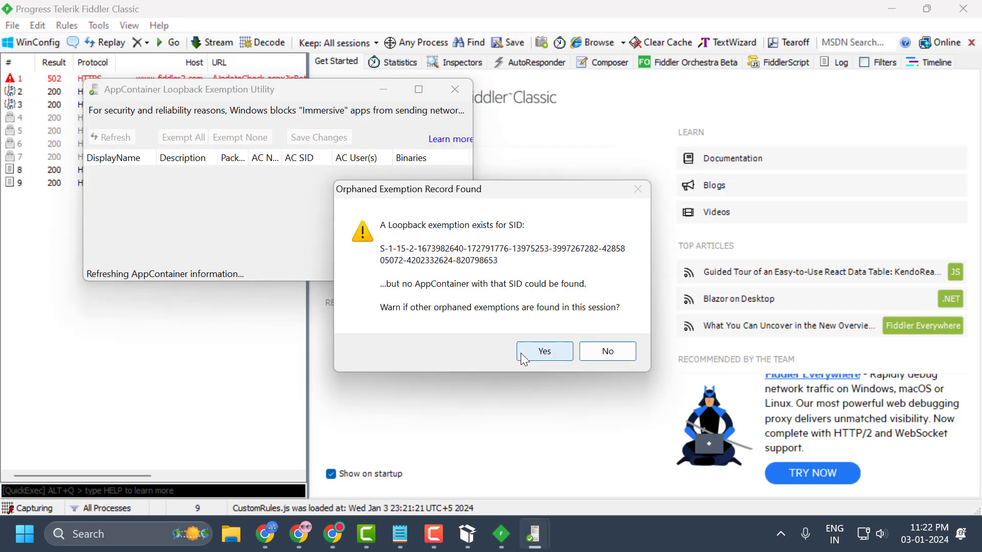
click(534, 352)
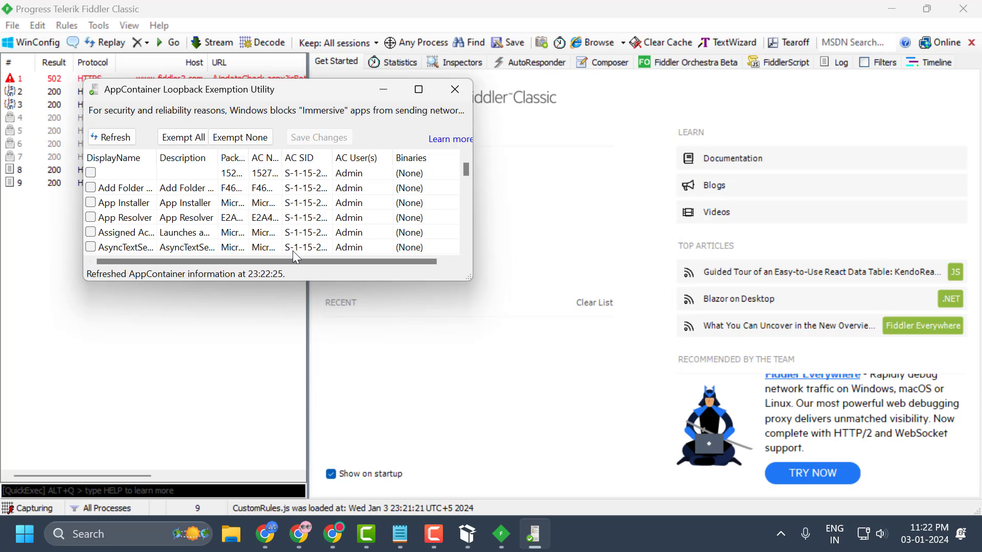
click(179, 188)
key(r)
key(o)
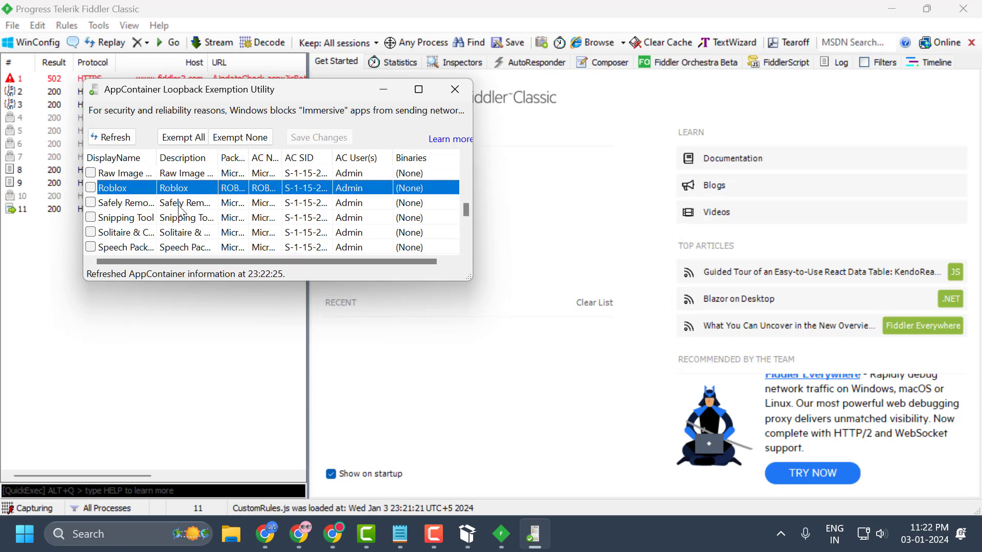
click(91, 187)
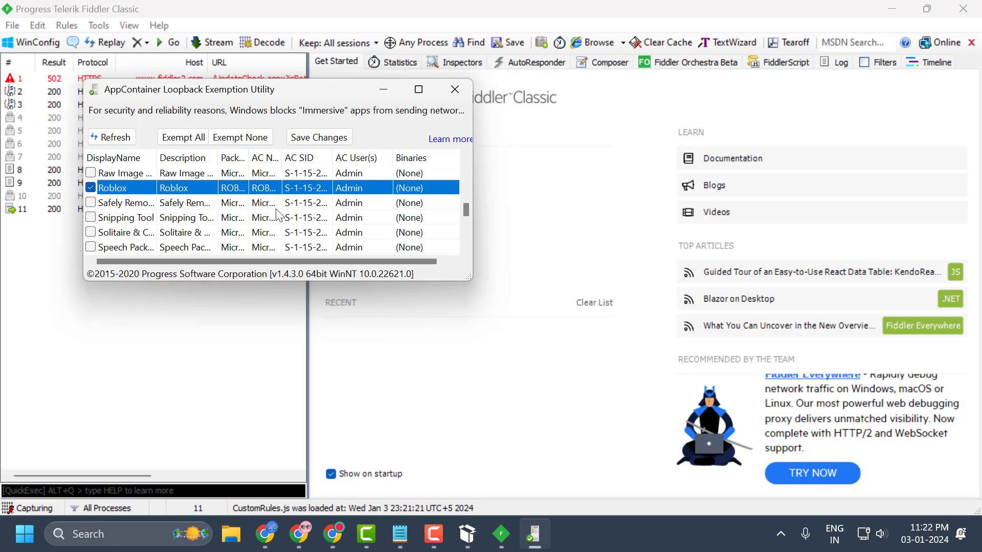
click(320, 138)
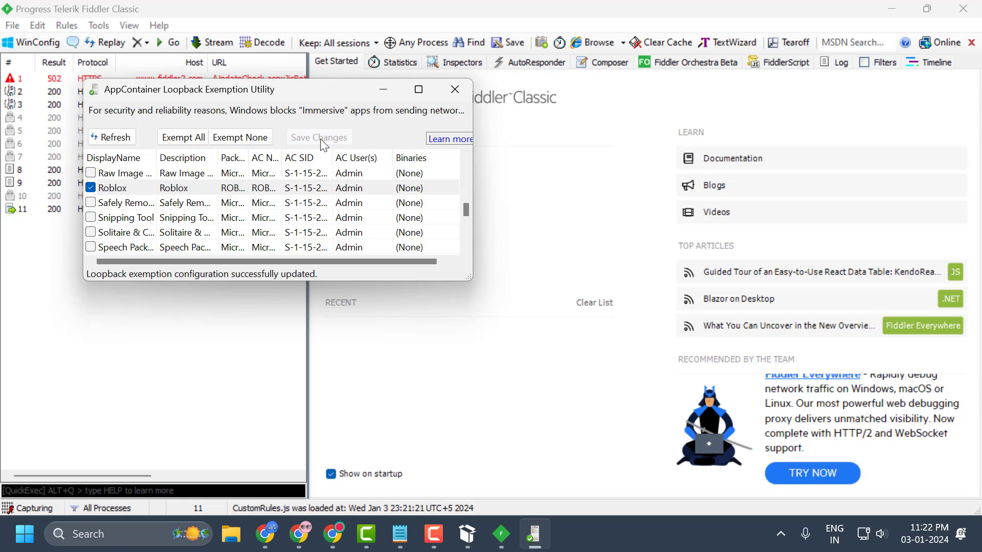
click(453, 93)
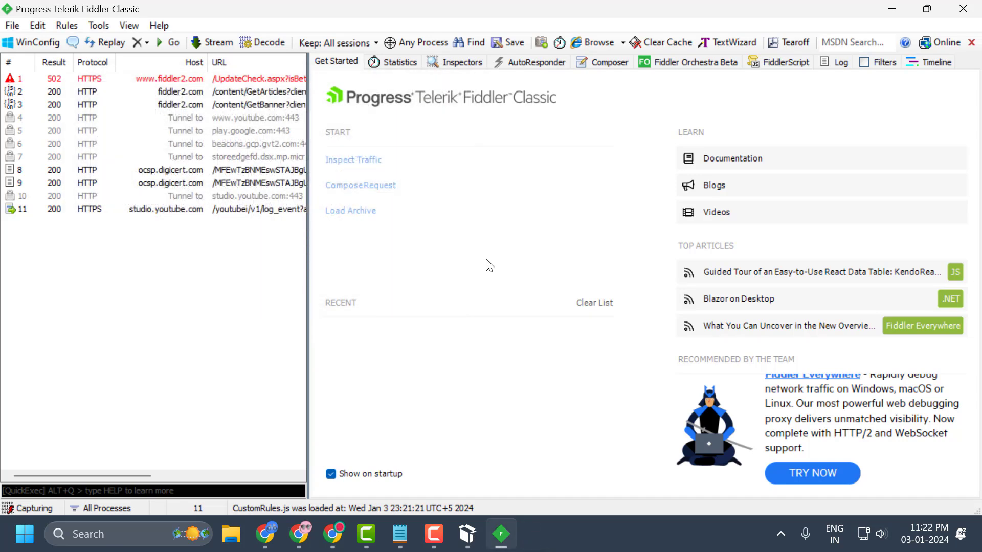
Check Enable rules, Accept all CONNECTs, Unmatched requests passthrough and Enable Latency, then add a rule.
click(539, 63)
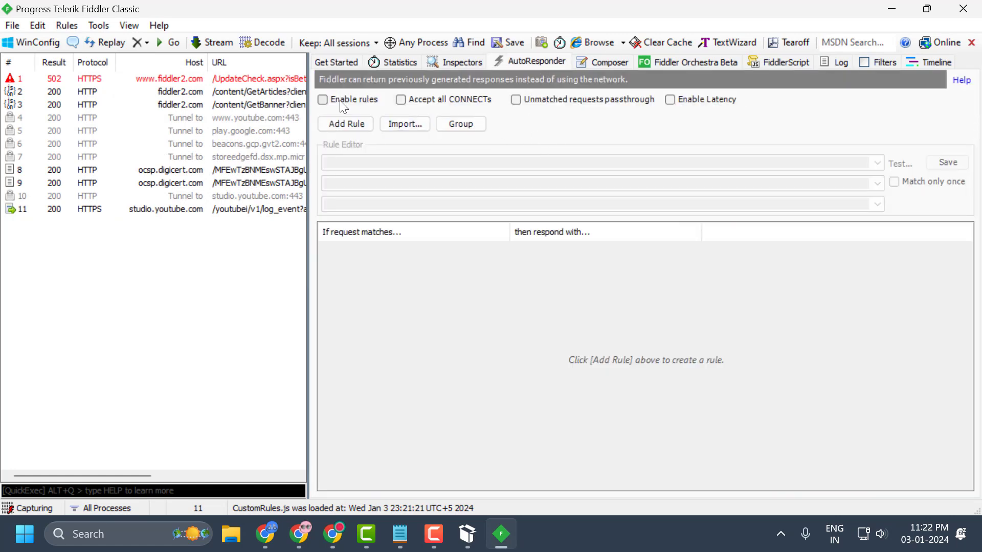
click(321, 99)
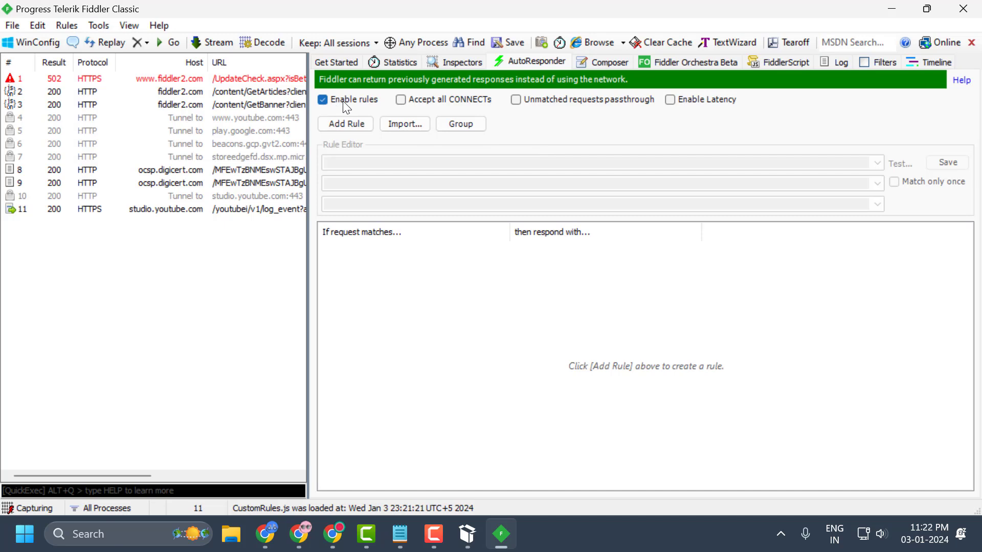
click(407, 103)
click(516, 100)
click(671, 100)
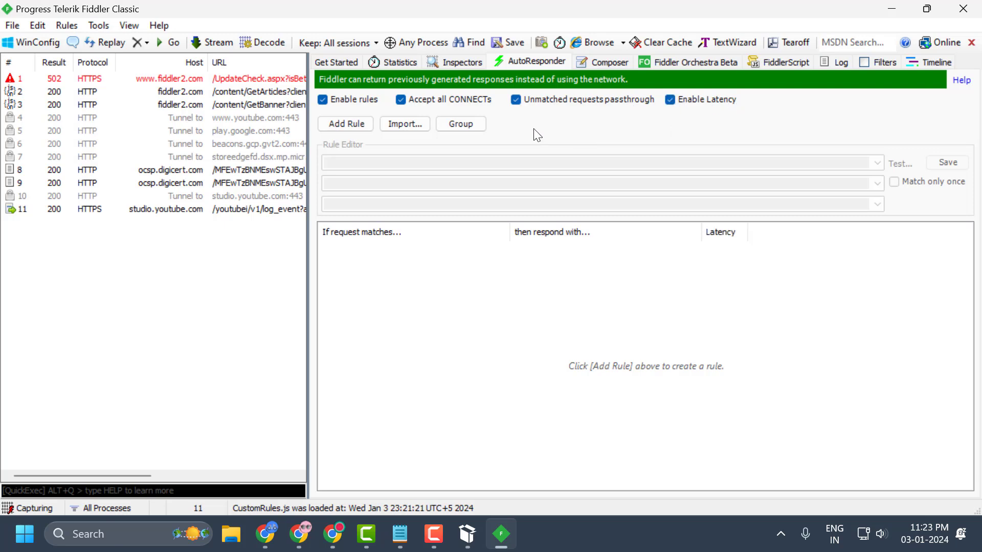
click(344, 124)
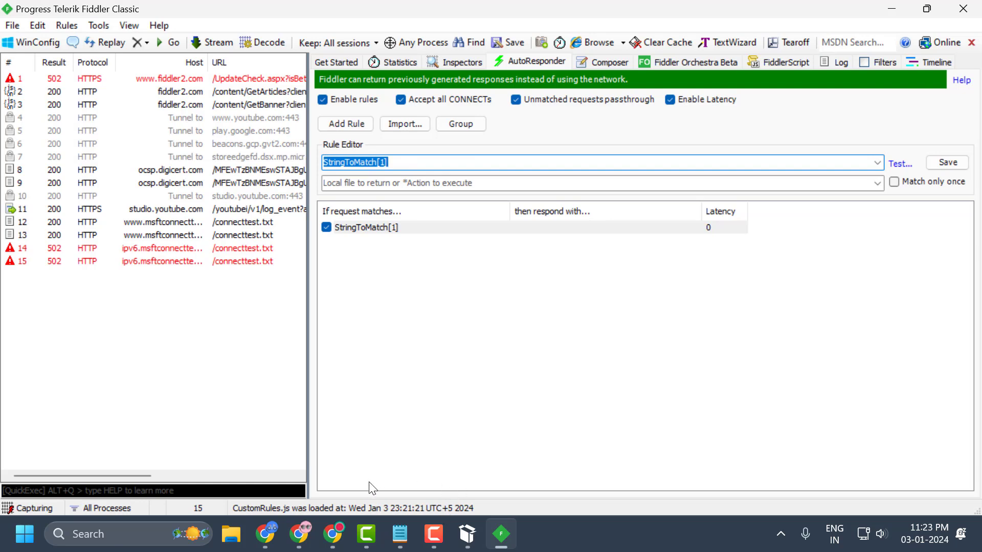
Copy the check-app-version URL from Chrome's address bar and return to Fiddler Classic.
click(333, 535)
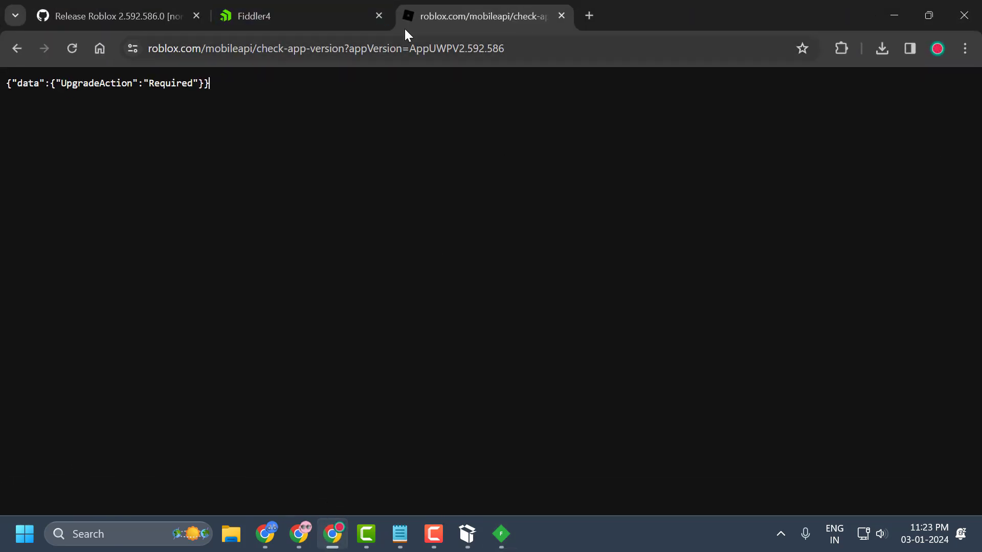
double_click(553, 48)
drag(597, 47, 133, 54)
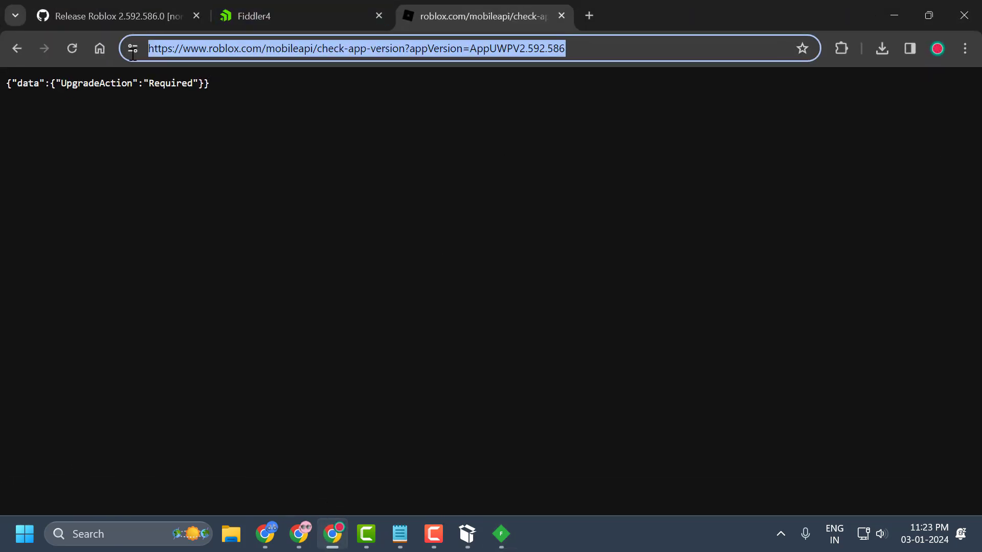
right_click(168, 49)
click(223, 156)
click(501, 534)
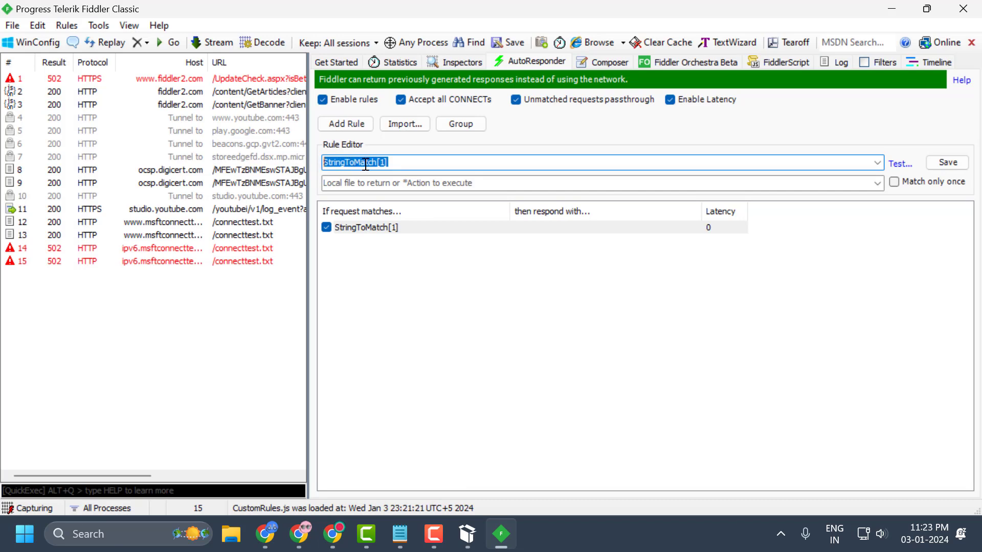
Paste the copied Roblox check-app-version URL into the new rule's match field.
right_click(365, 164)
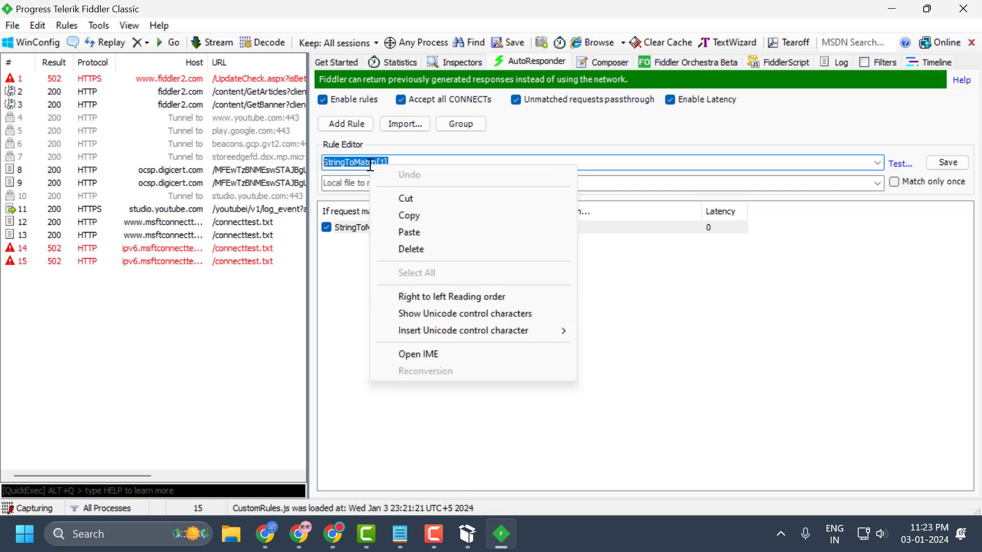
click(421, 236)
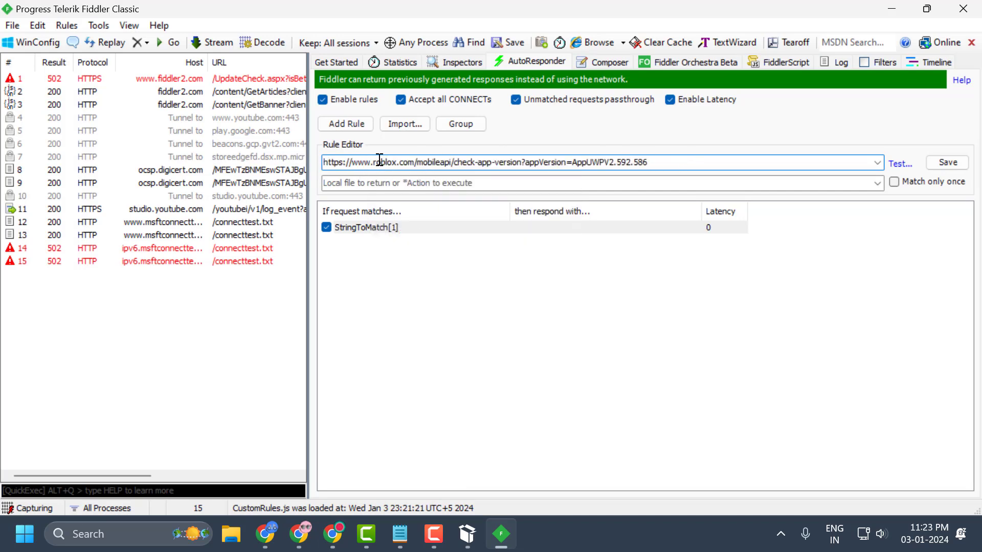
key(ctrl+a)
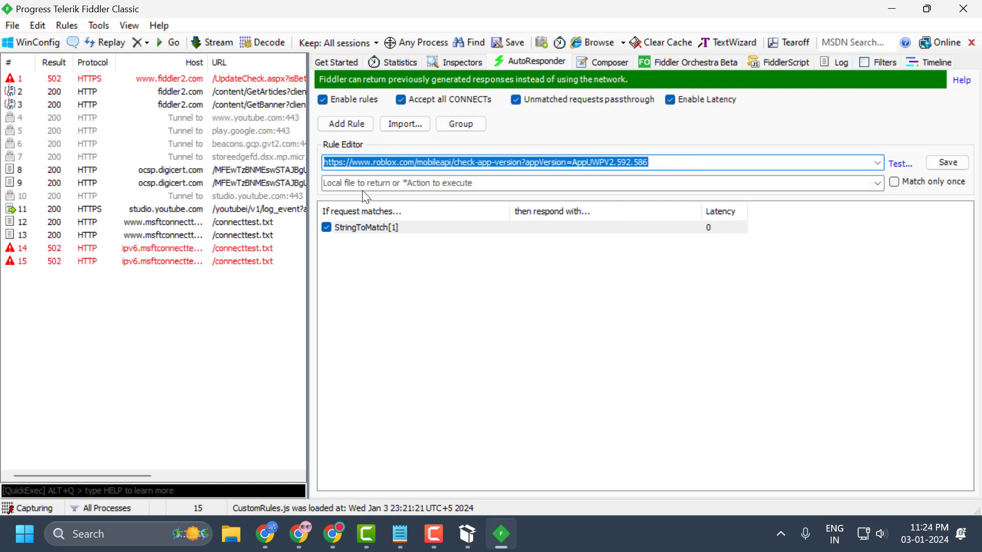
click(454, 184)
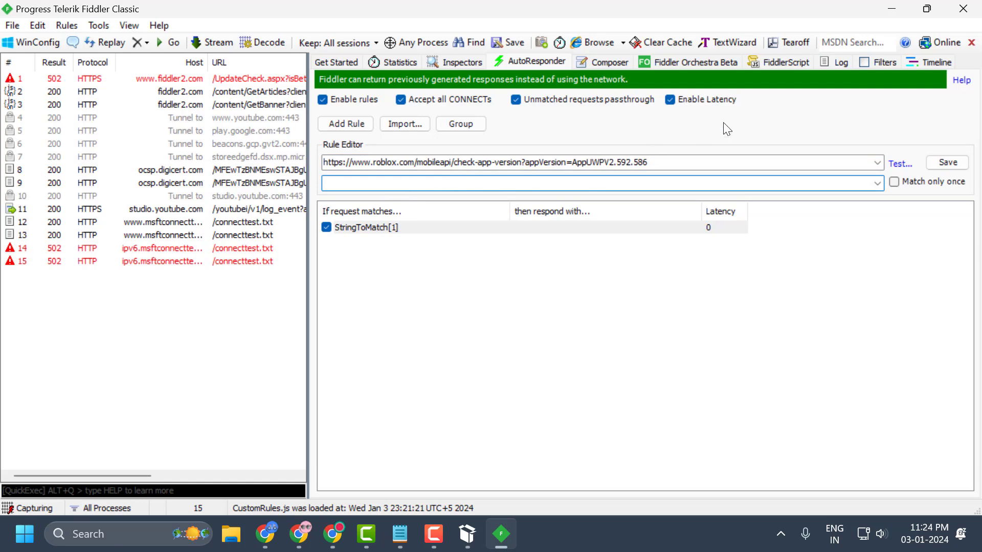
click(893, 15)
Copy the UpgradeAction JSON line from line 2 of the 2.txt notes.
click(399, 534)
drag(428, 237, 208, 241)
right_click(264, 247)
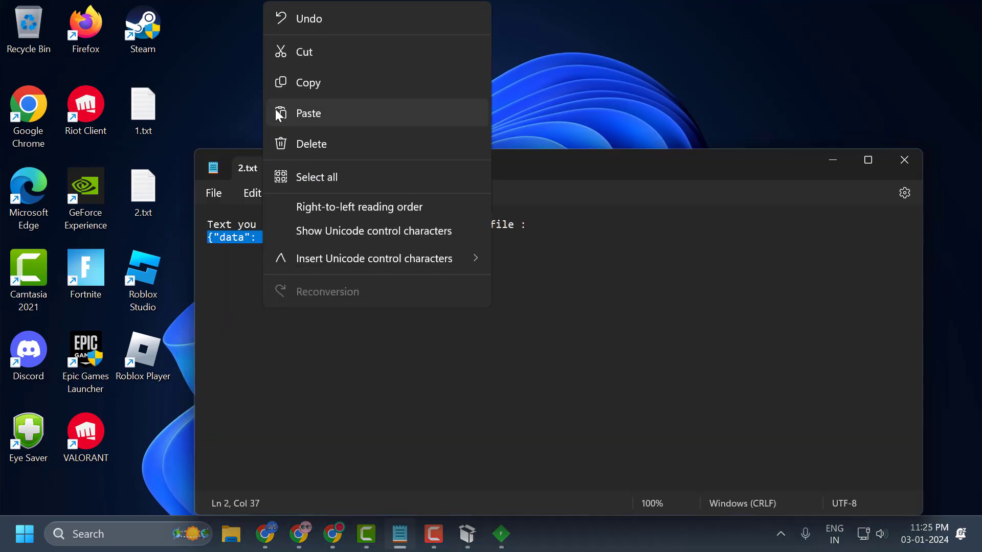
click(308, 87)
click(452, 269)
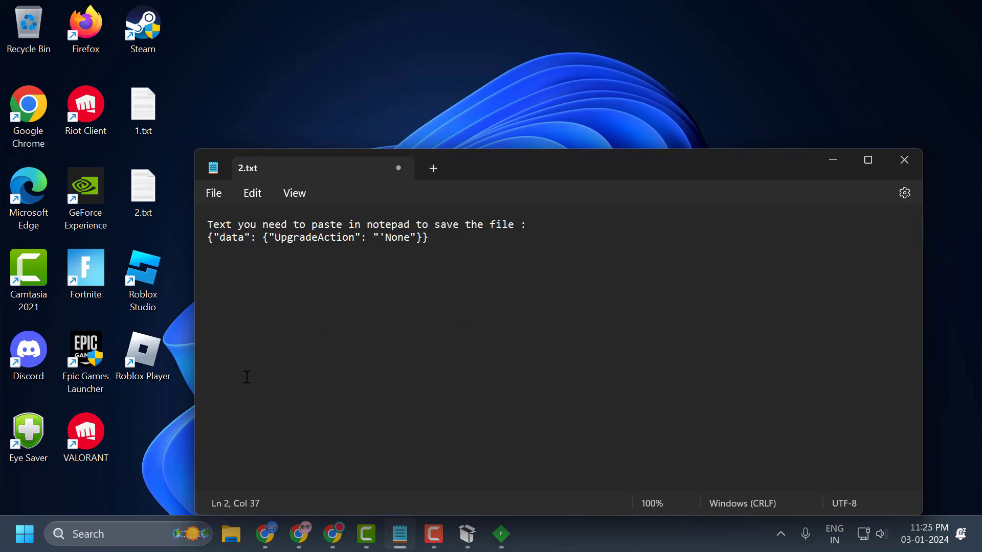
click(829, 168)
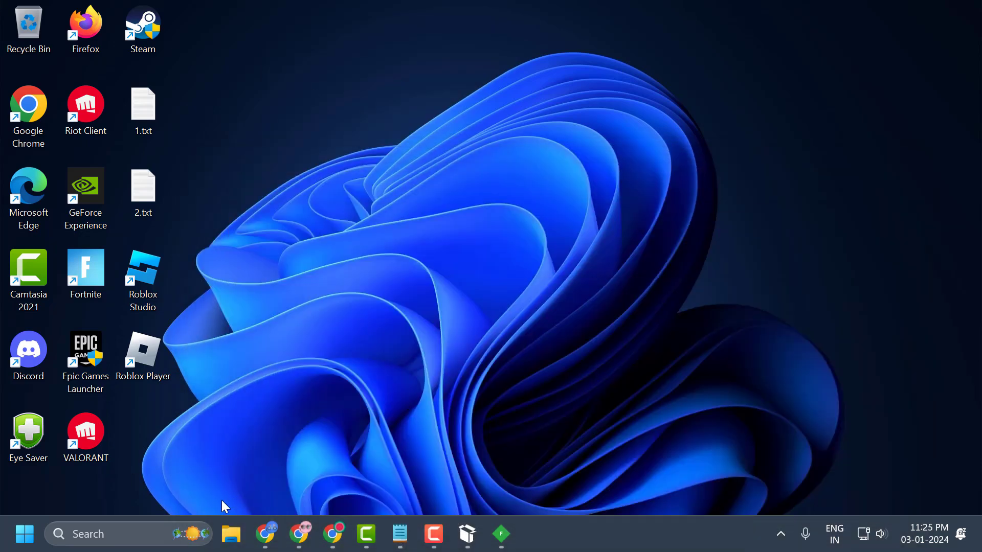
Paste the copied JSON line into a new Notepad document.
click(137, 535)
text(n)
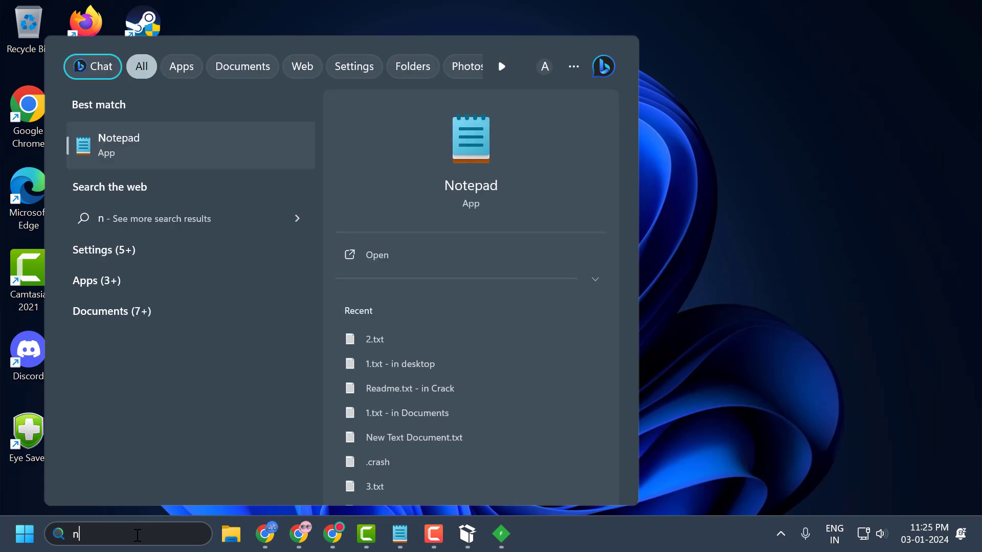
click(169, 149)
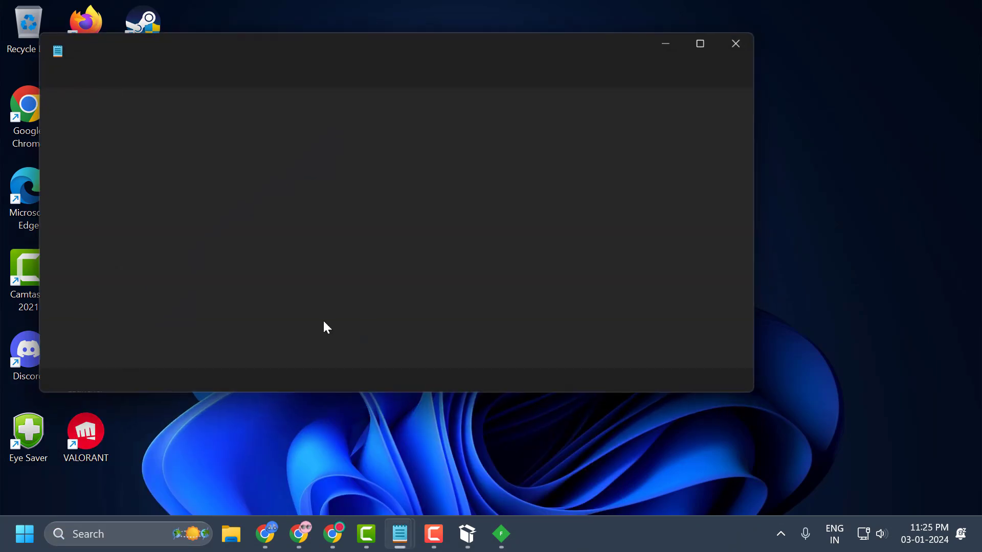
right_click(349, 140)
click(389, 252)
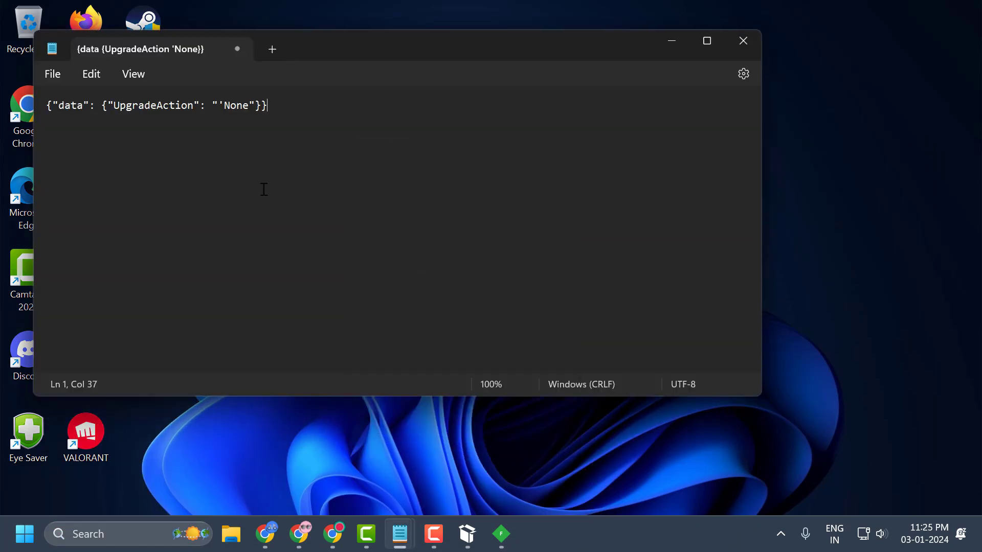
Save the new document to the Desktop as 'roblox injector.txt'.
drag(327, 56, 523, 111)
click(247, 130)
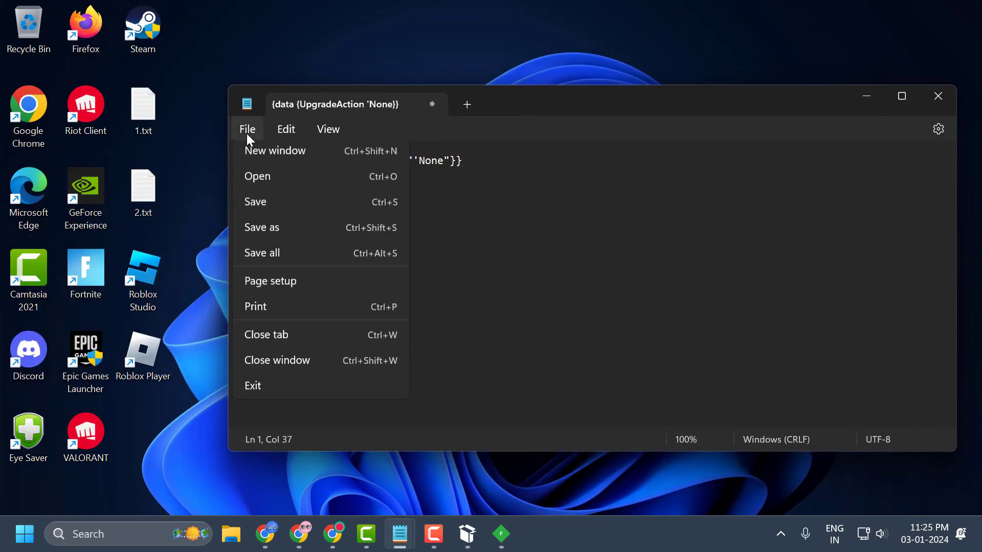
click(257, 235)
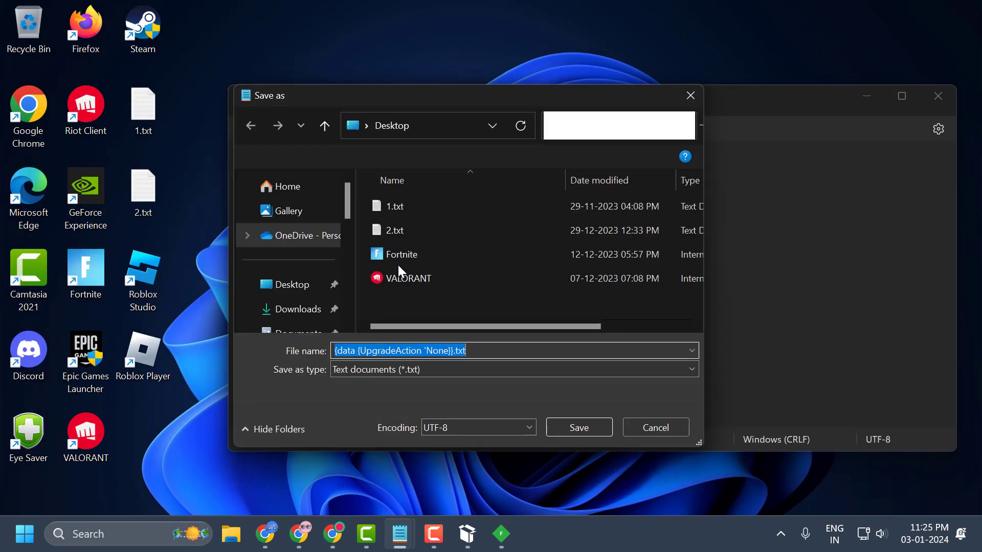
key(BackSpace)
text(robl)
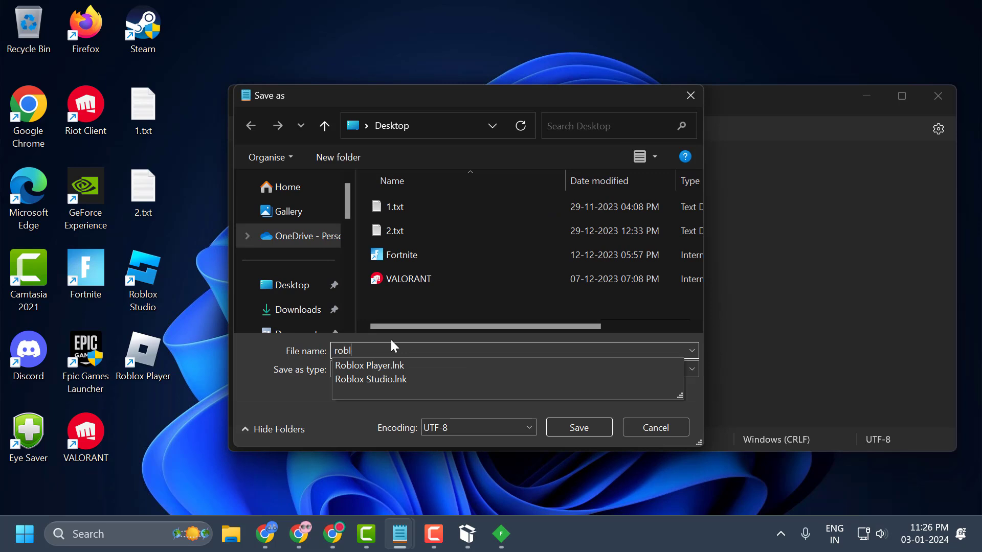
text(ox injector)
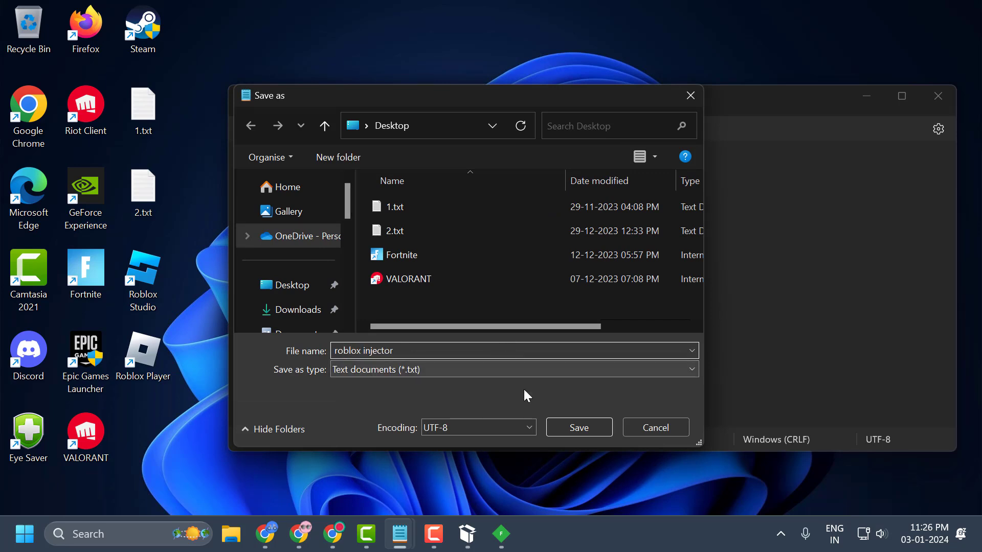
click(581, 429)
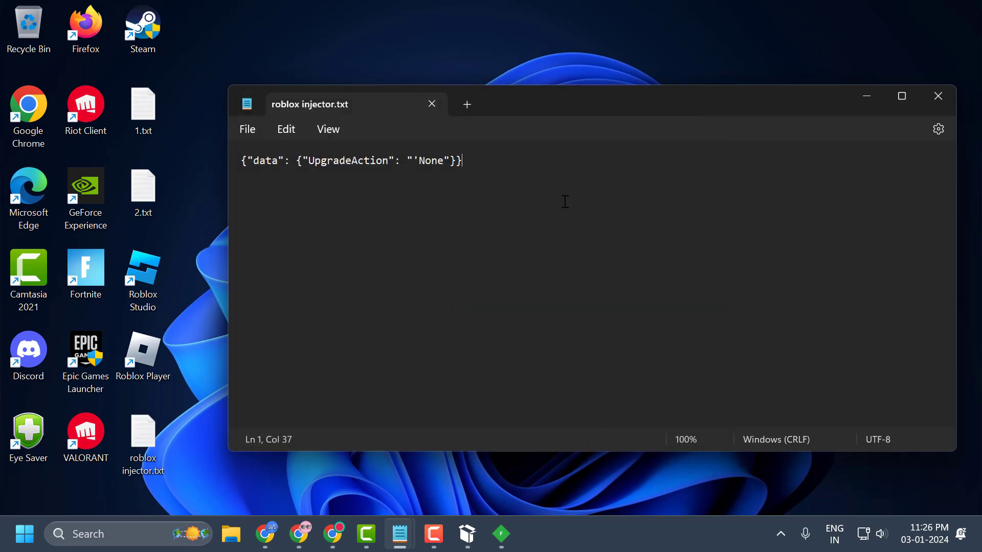
Close Notepad and copy roblox injector.txt's location, C:\Users\Admin\Desktop, from its Properties.
click(938, 97)
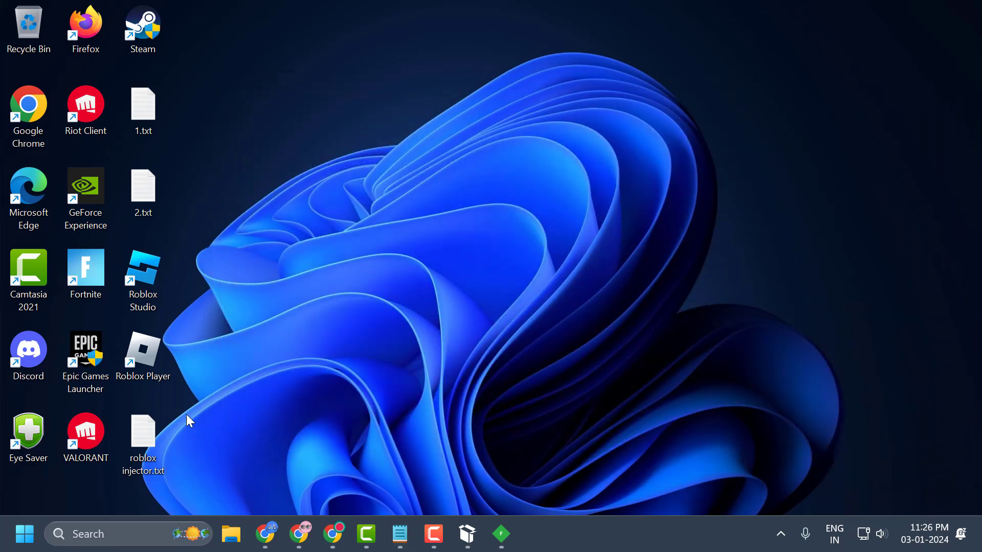
right_click(142, 446)
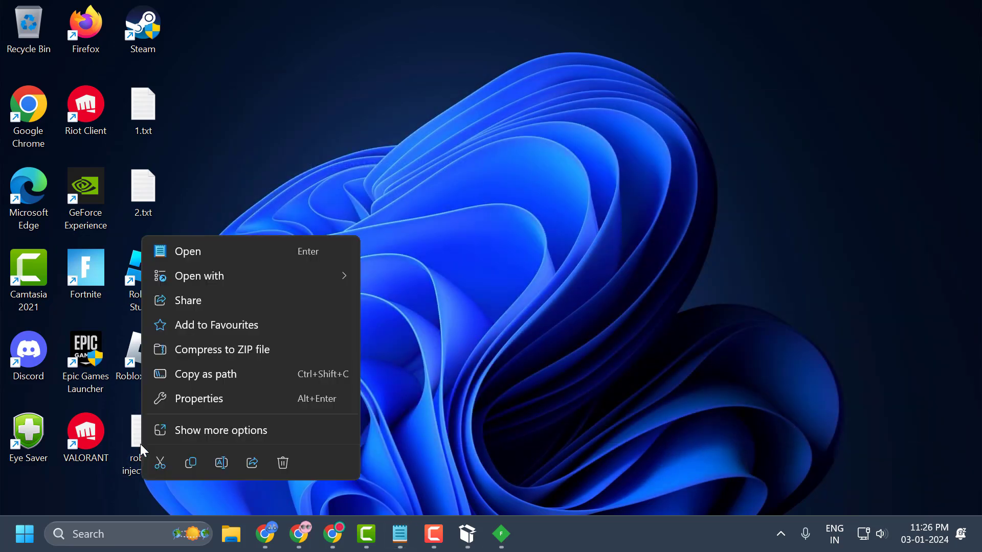
click(209, 400)
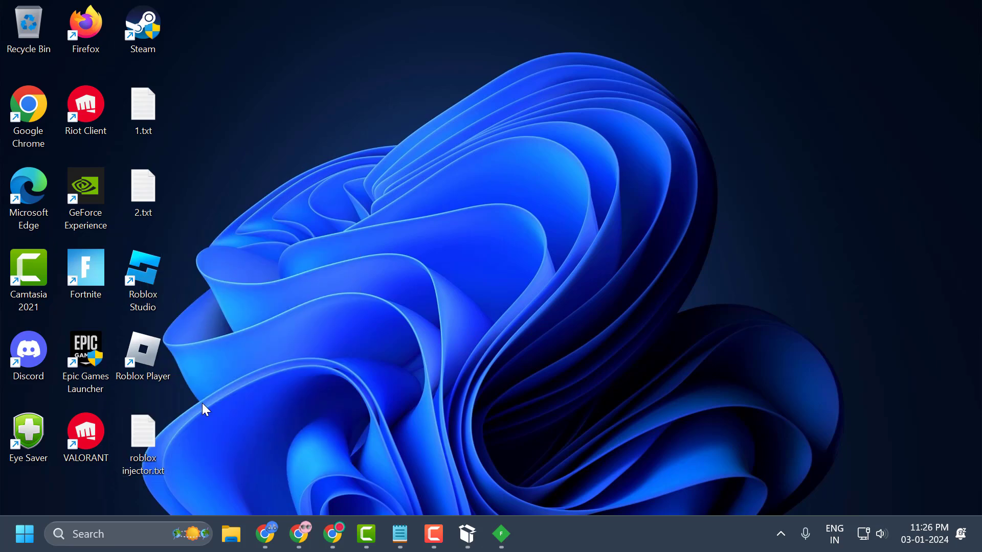
drag(315, 264, 215, 271)
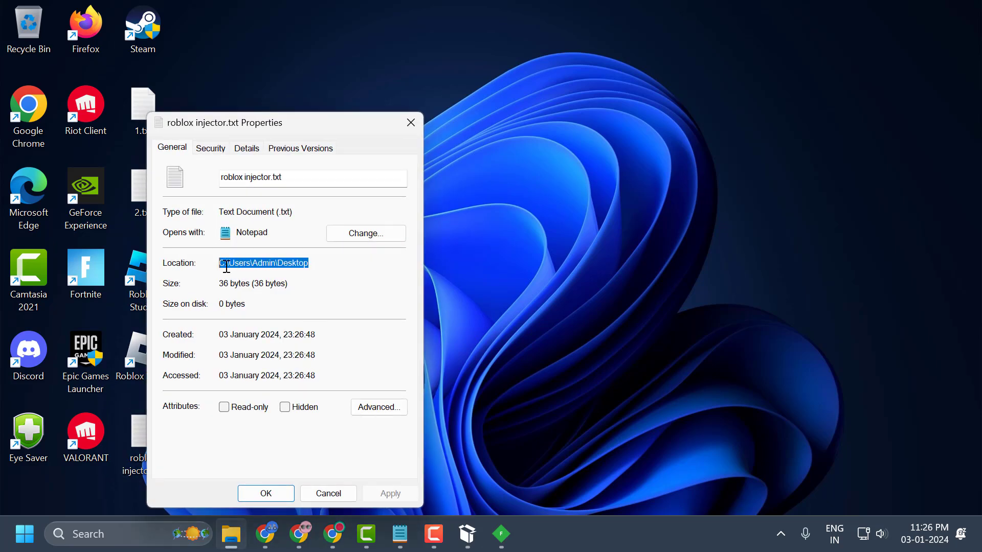
right_click(226, 267)
click(260, 315)
click(409, 127)
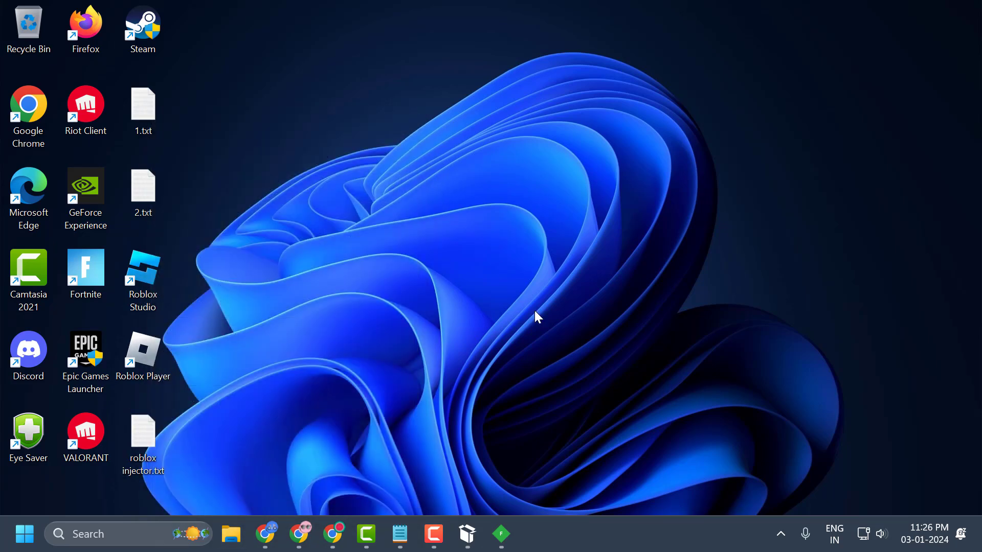
Set the rule's response file to C:\Users\Admin\Desktop\roblox injector.txt in Fiddler.
click(501, 535)
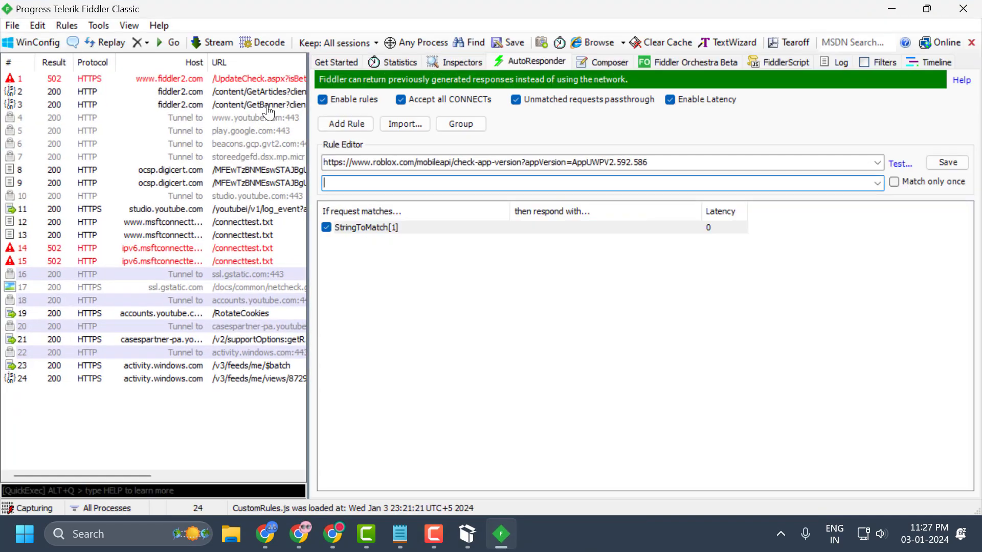
right_click(339, 184)
click(392, 252)
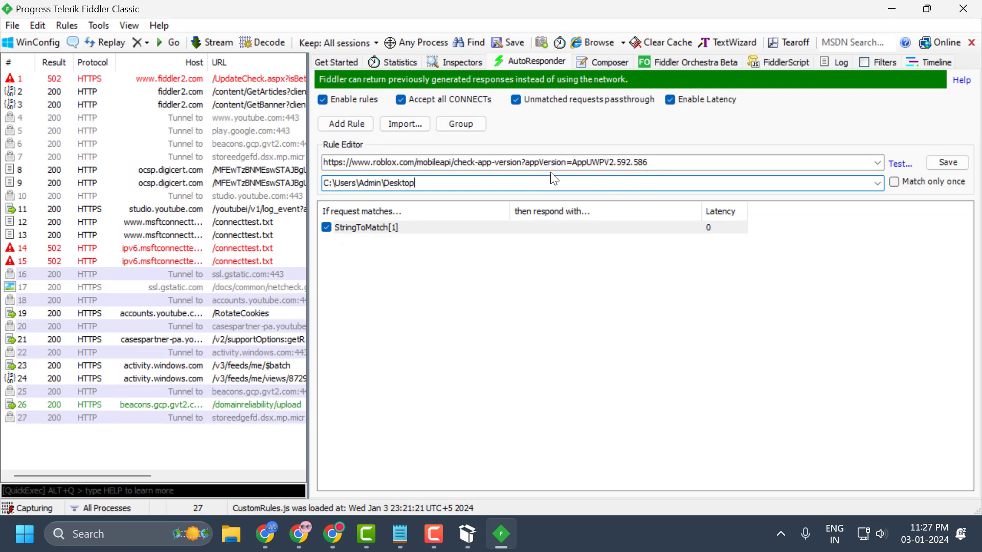
text(\)
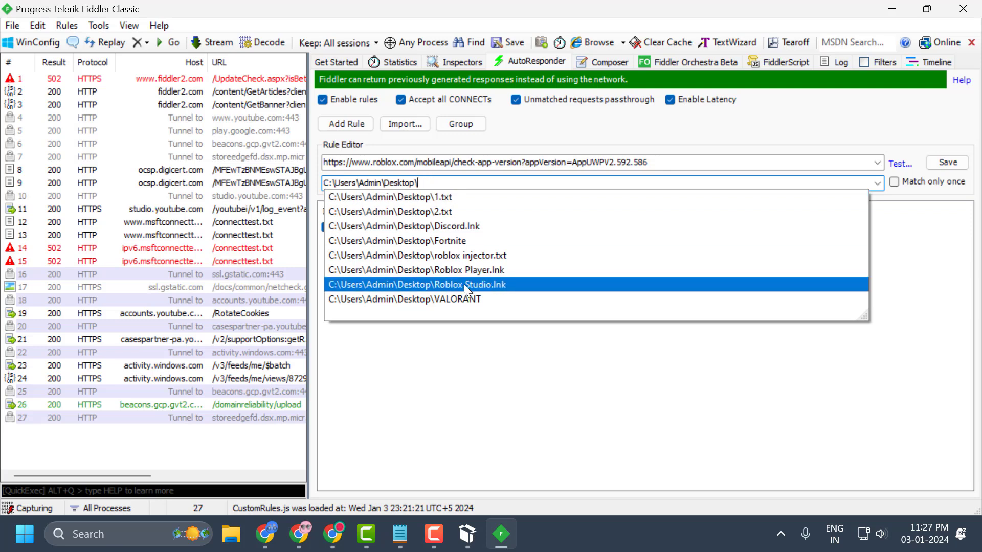
click(496, 256)
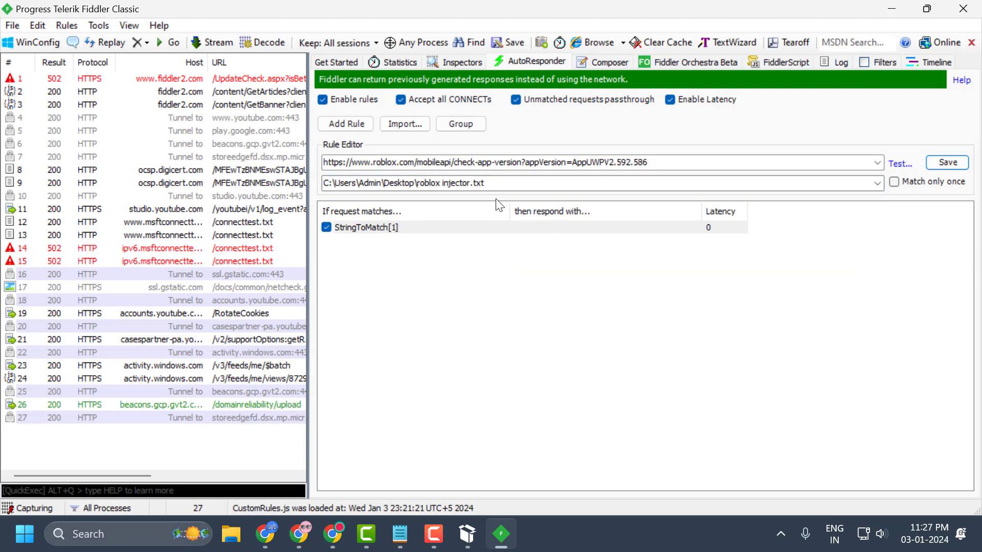
Save the AutoResponder rule to the rule list and minimize Fiddler.
click(947, 162)
click(708, 296)
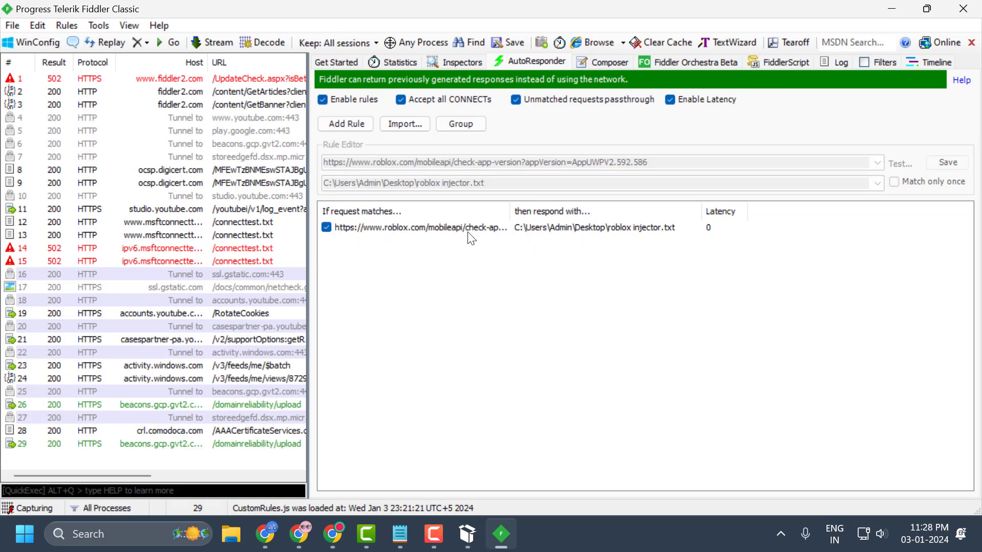
click(891, 9)
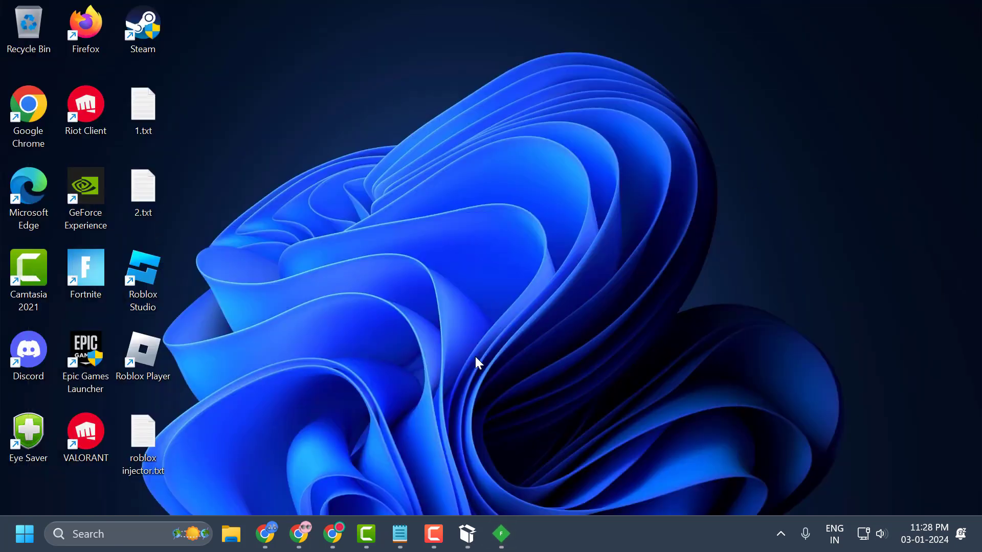